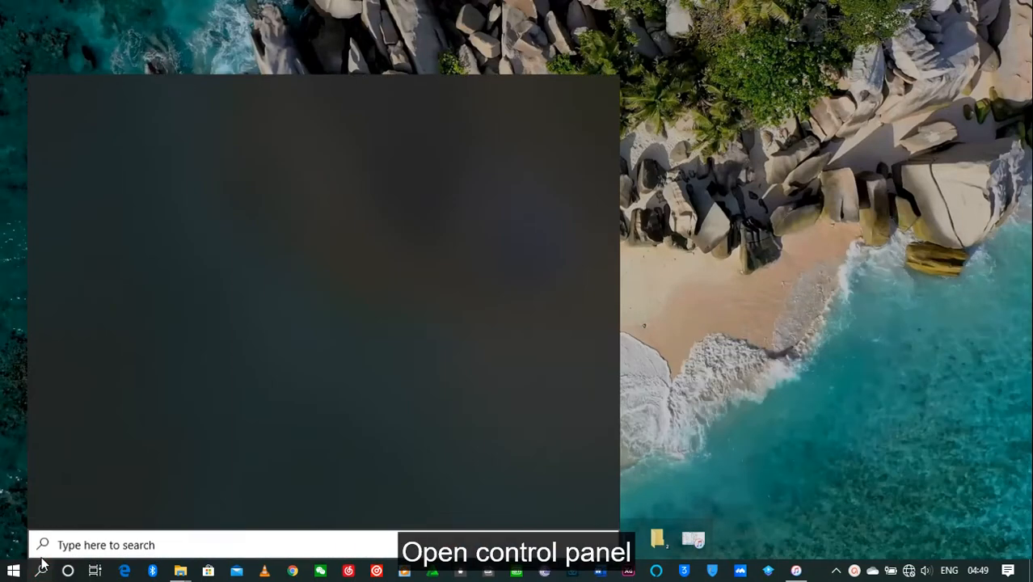
Search Windows for "control panel" and open the Control Panel
text(contr)
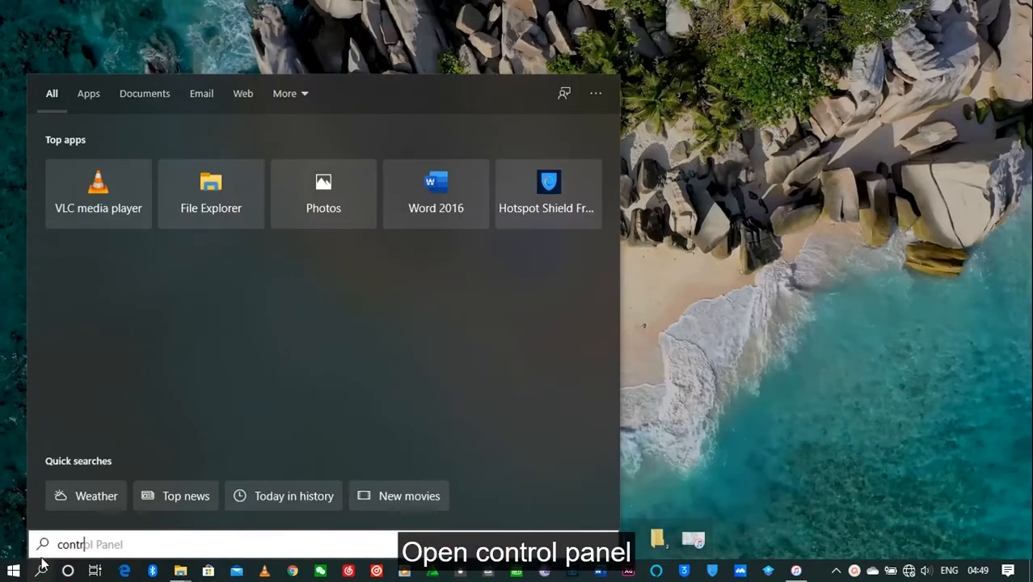
text(ol panel)
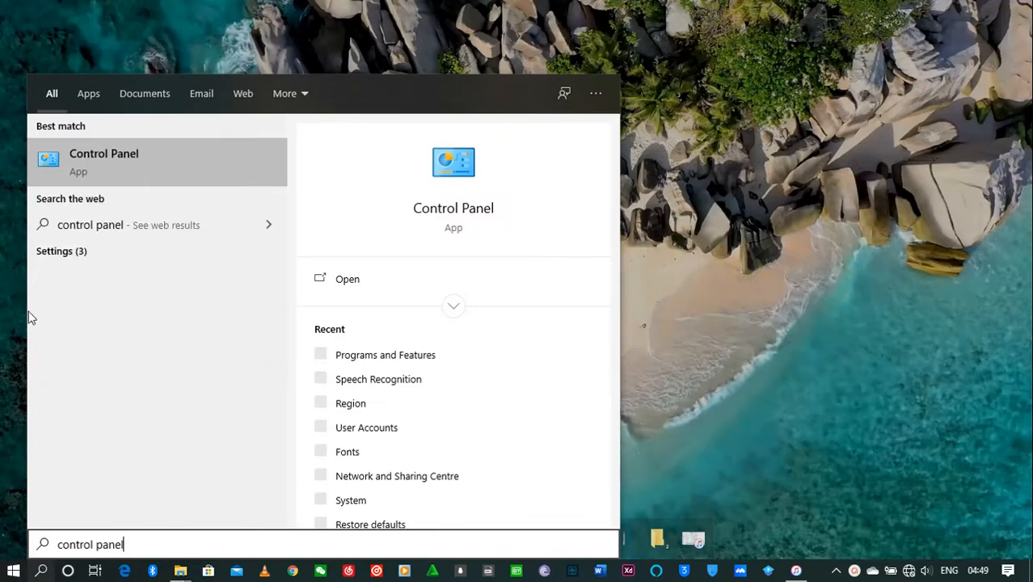
click(142, 162)
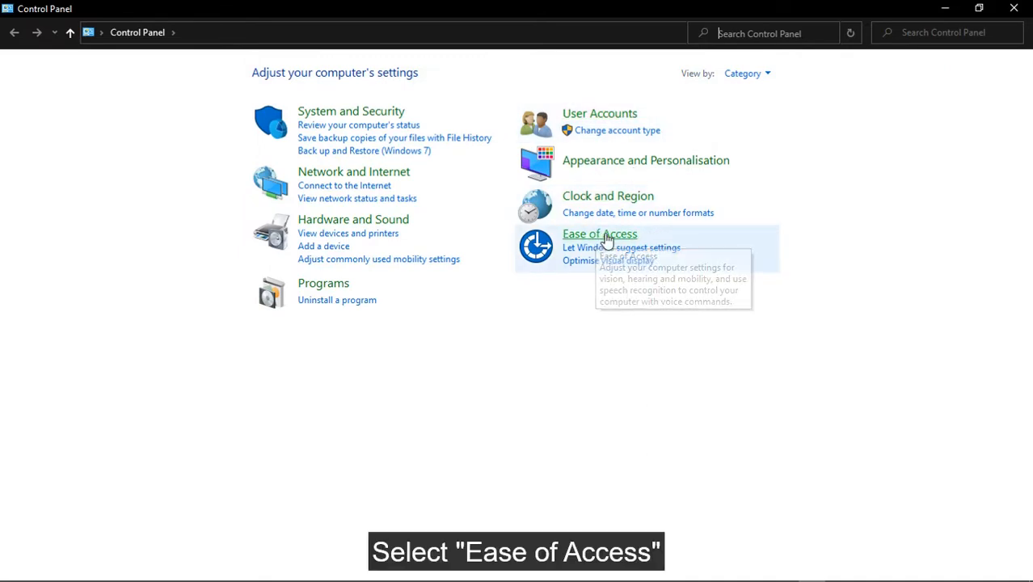
Open the Text to Speech properties of Speech Recognition within the Ease of Access category
click(604, 236)
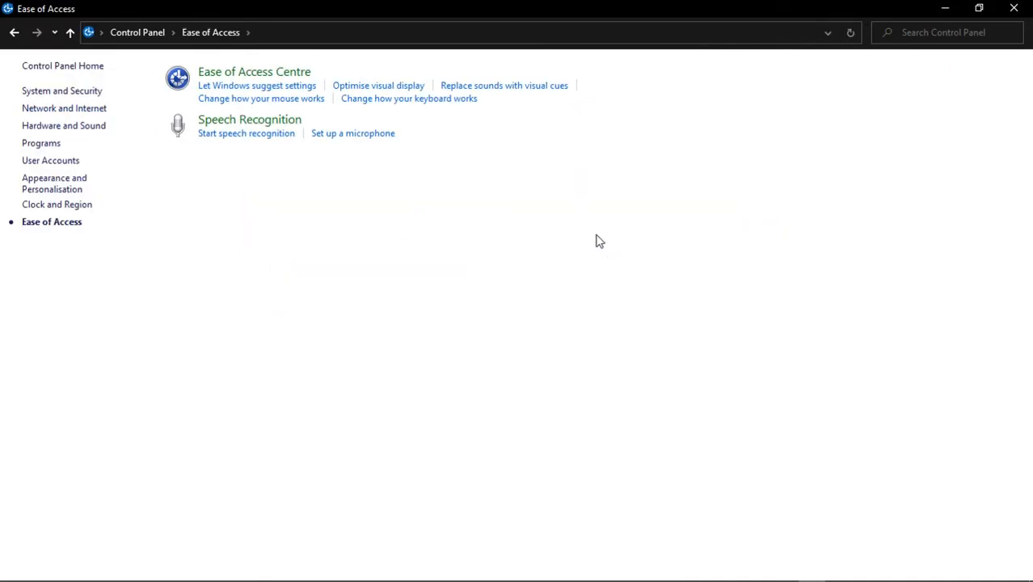
click(259, 122)
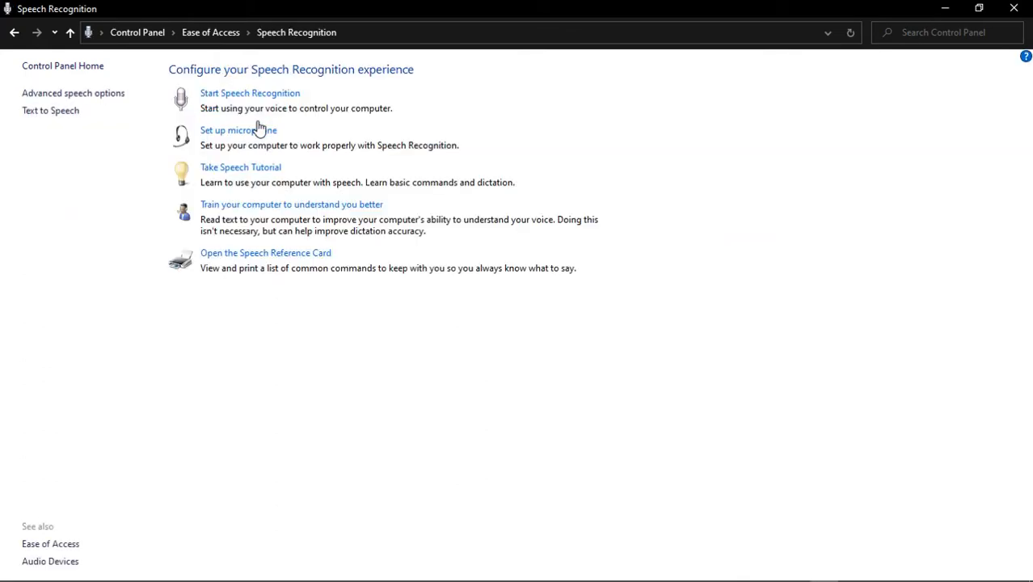
click(50, 111)
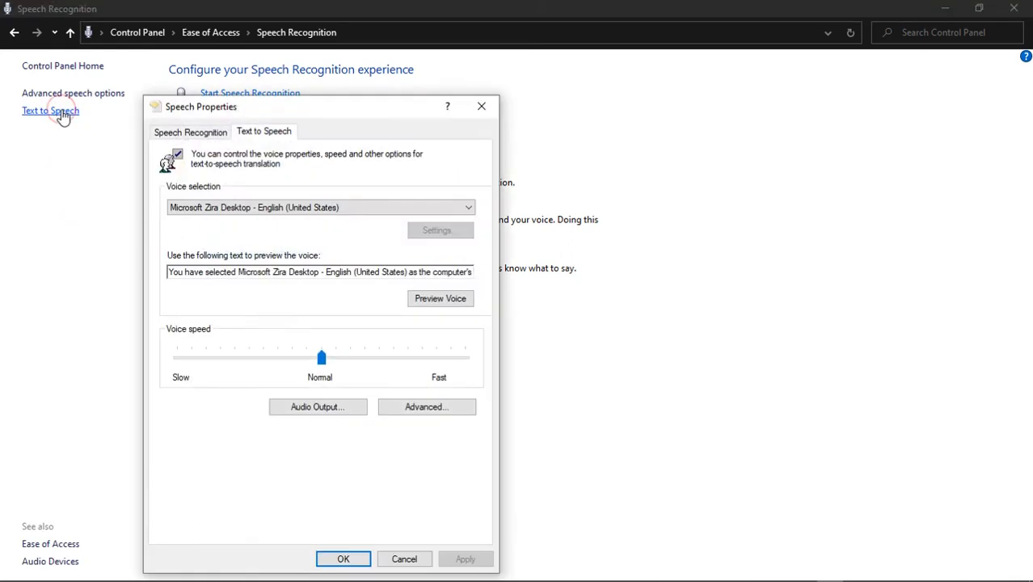
Review the available text-to-speech voices and listen to a preview of Microsoft Zira Desktop - English (United States)
click(286, 212)
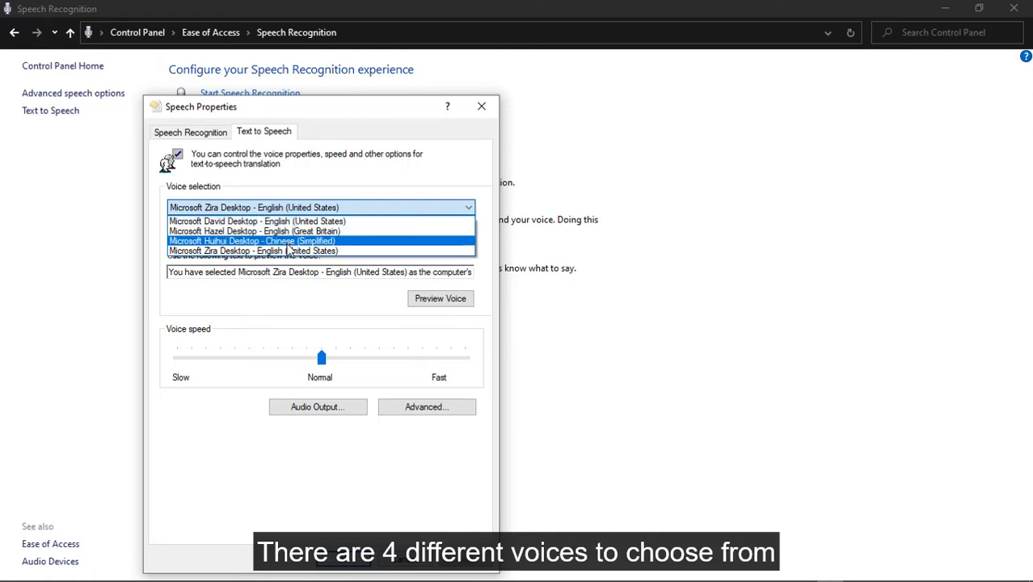
click(288, 207)
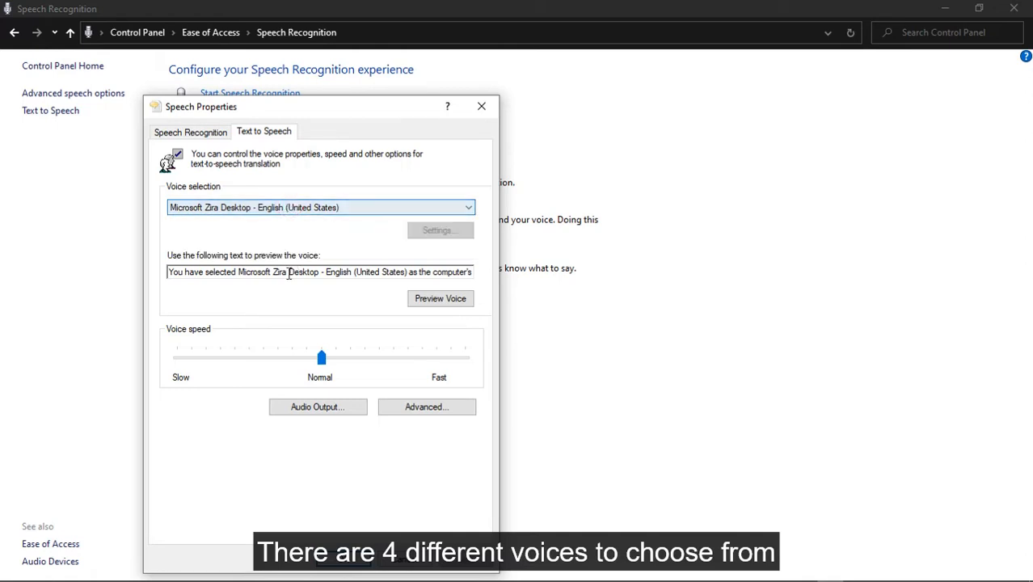
click(272, 209)
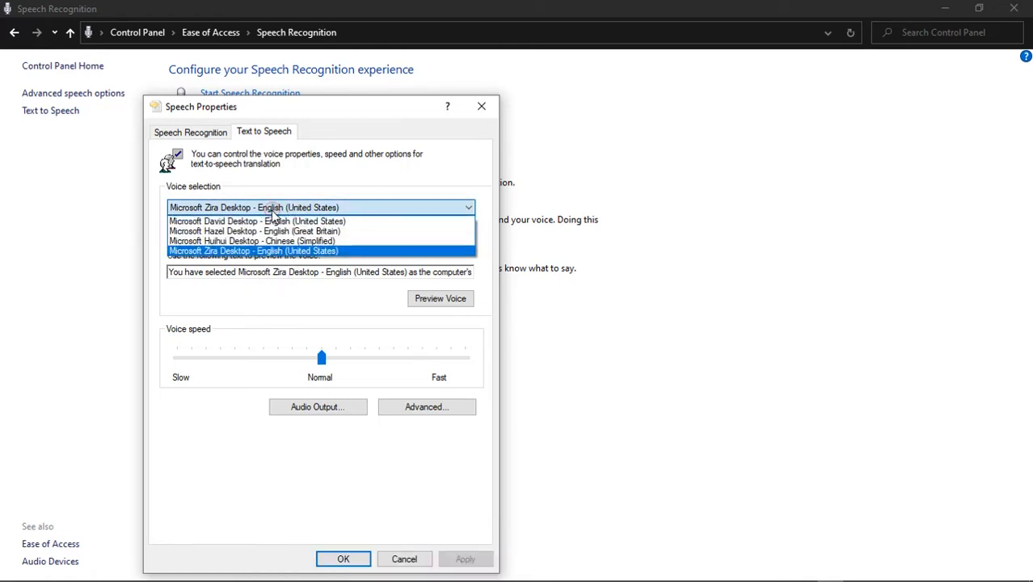
click(257, 299)
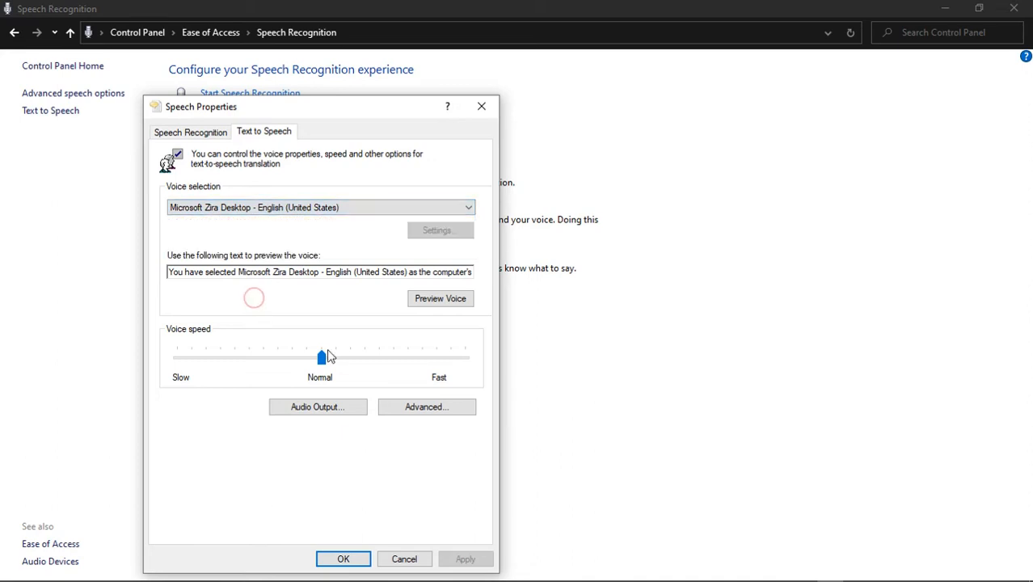
click(445, 305)
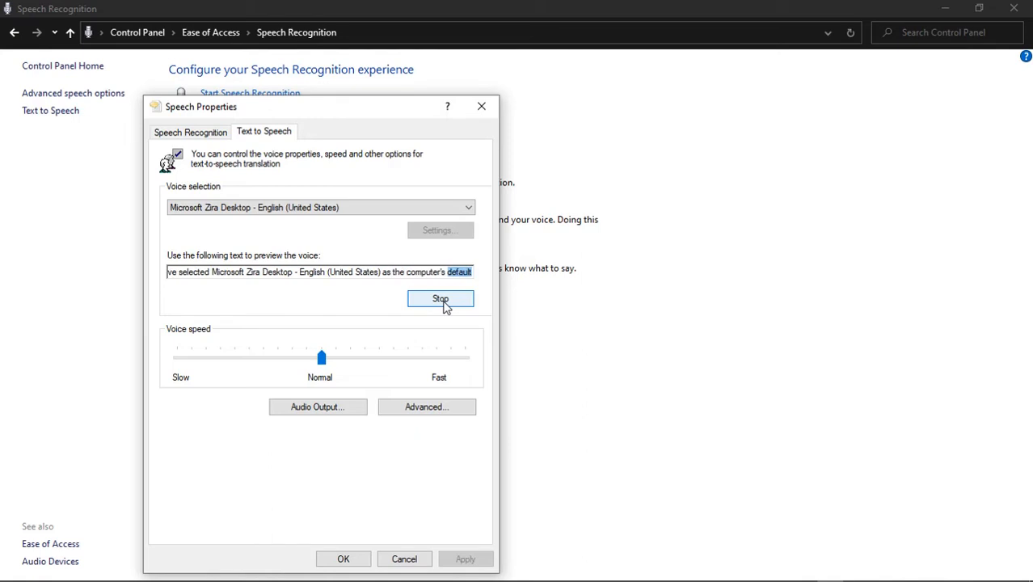
click(444, 301)
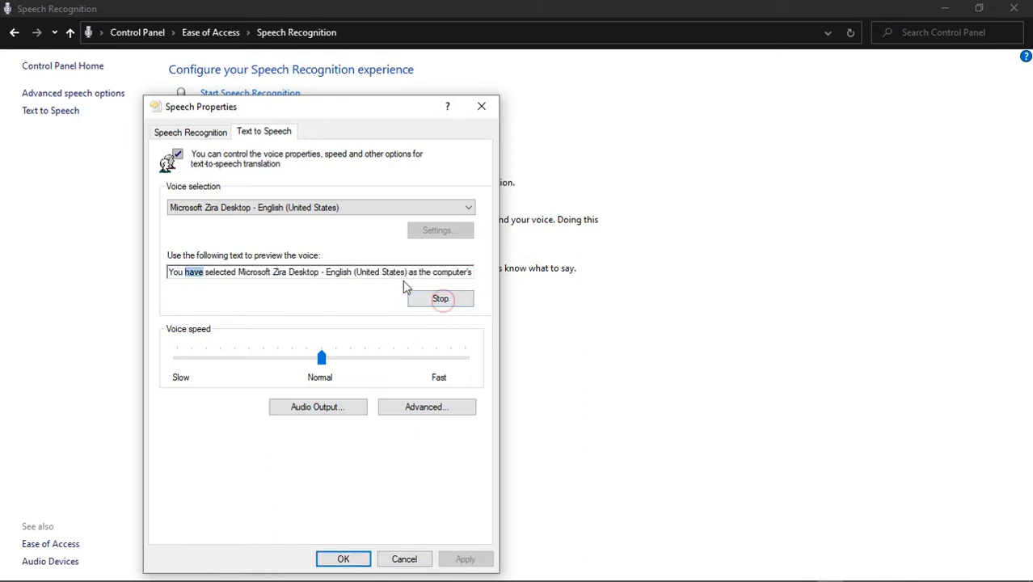
click(455, 297)
Try the Microsoft David Desktop voice, and set the text-to-speech voice to Microsoft Hazel Desktop - English (Great Britain)
click(360, 209)
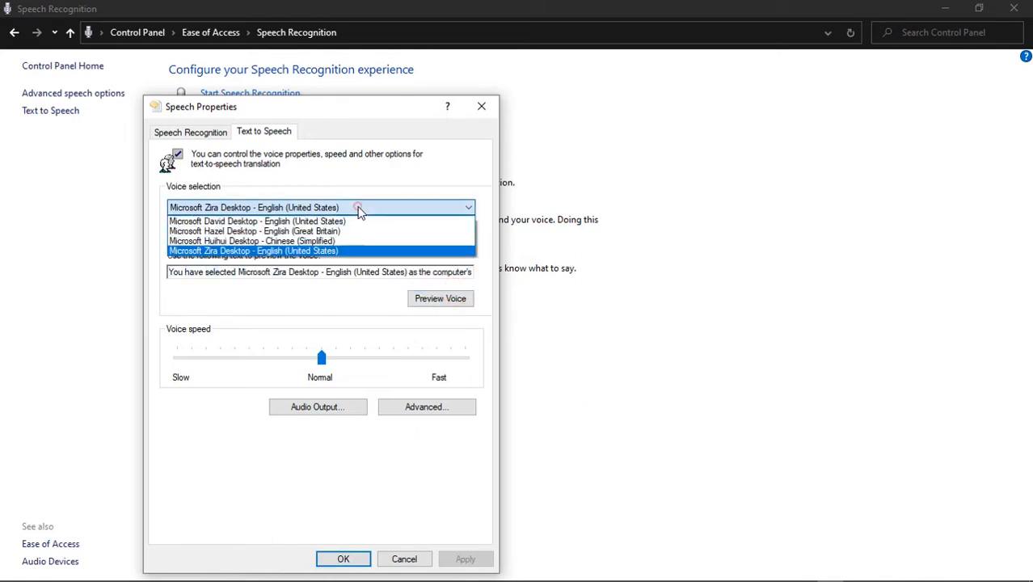
click(282, 222)
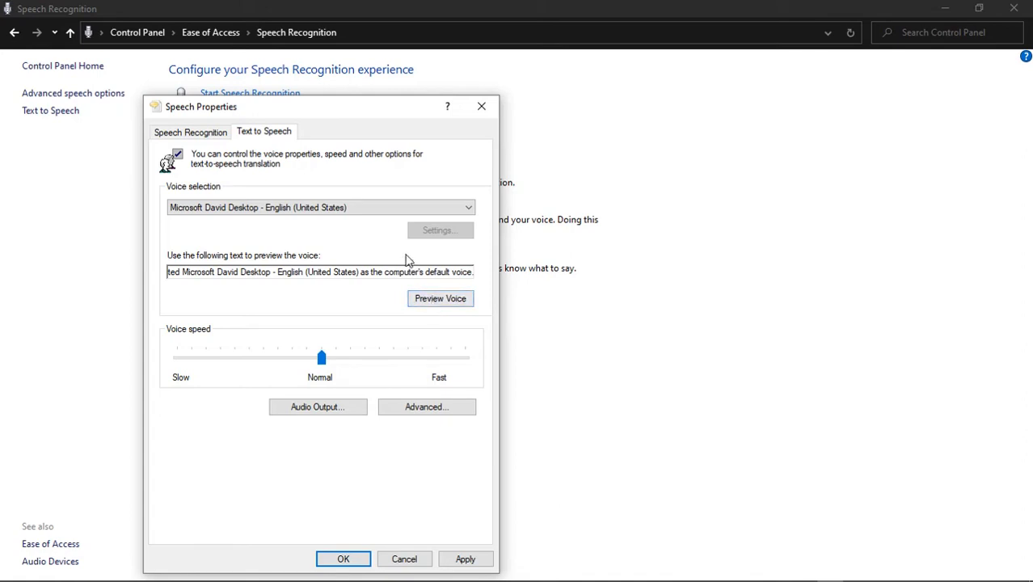
click(376, 208)
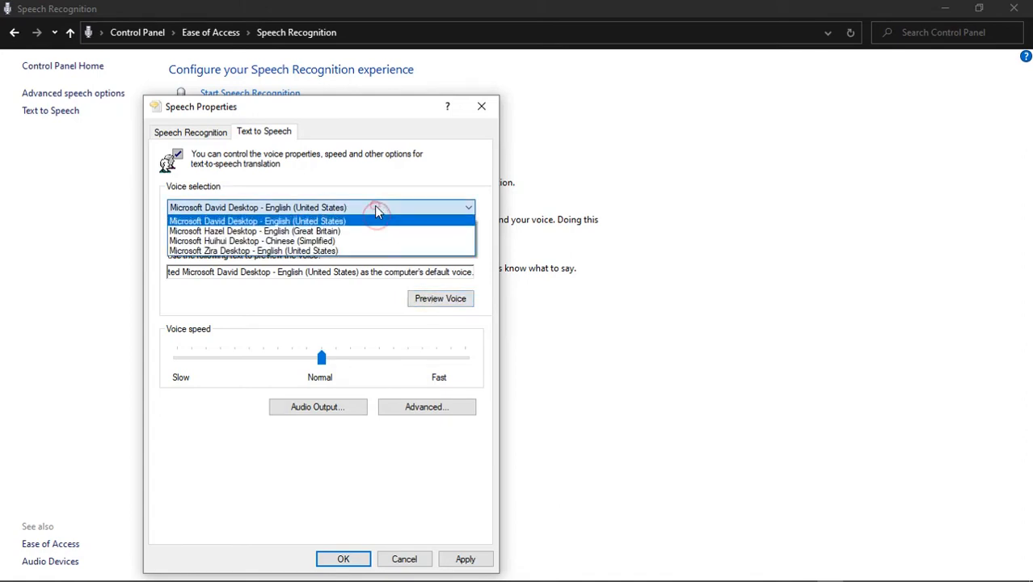
click(322, 233)
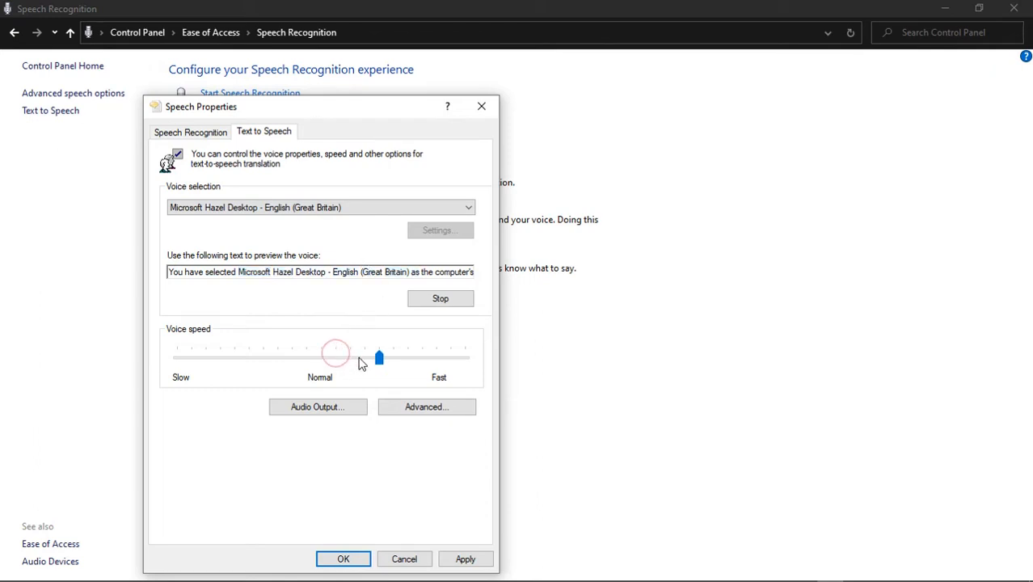
Set the voice speed two notches faster than Normal, preview the voice, and save the speech settings
drag(382, 362, 372, 365)
click(424, 302)
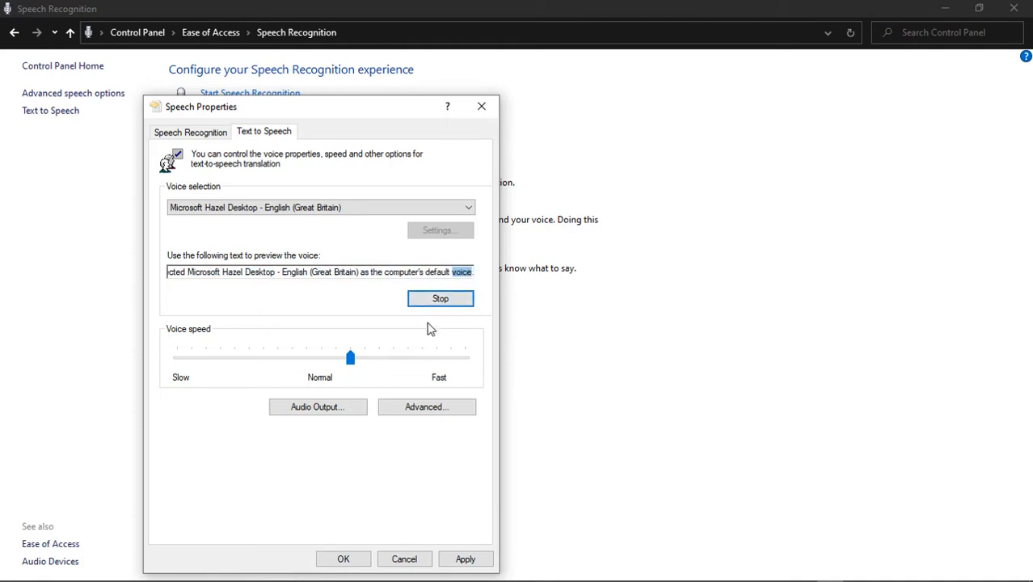
click(467, 559)
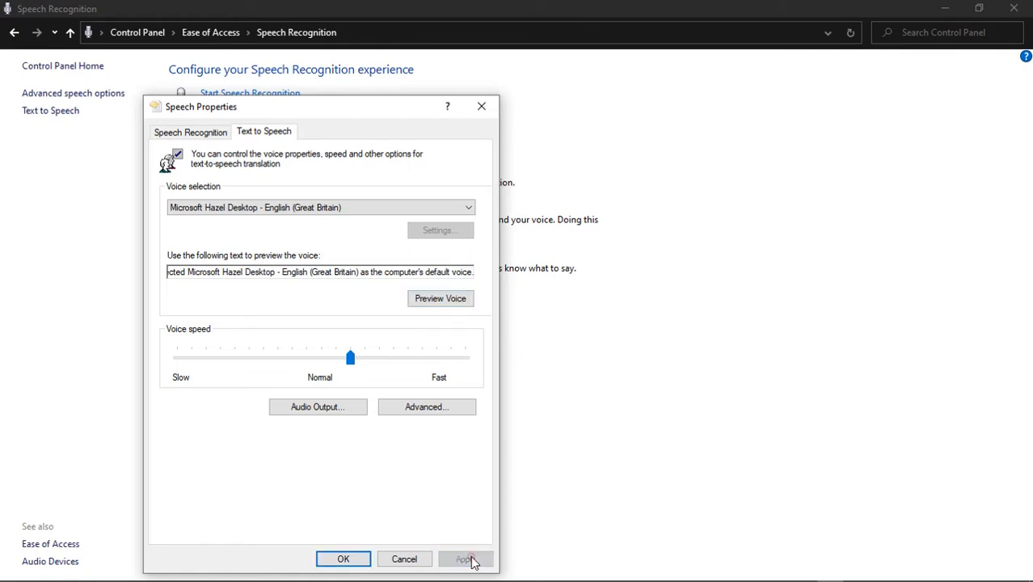
click(343, 558)
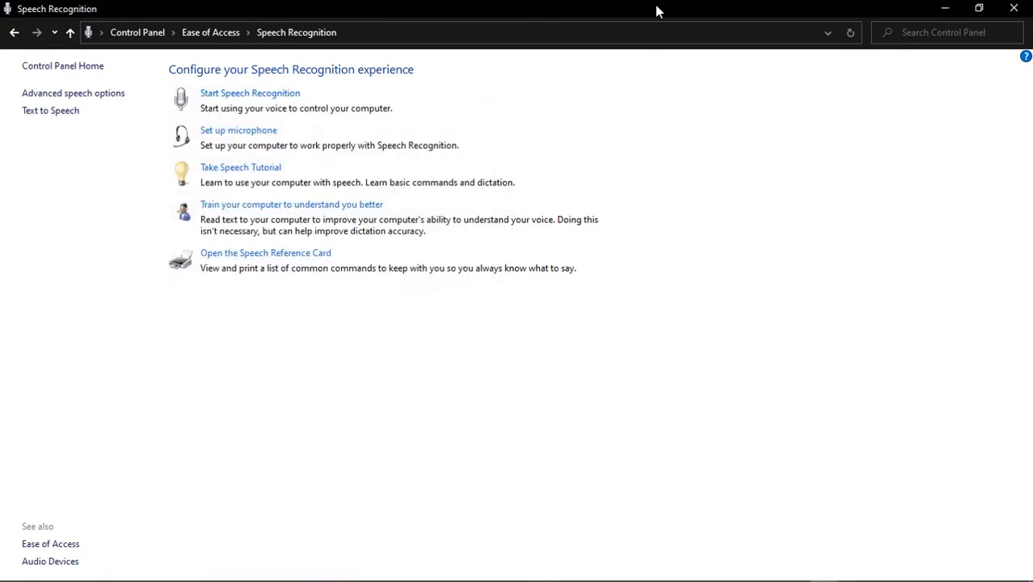
click(942, 8)
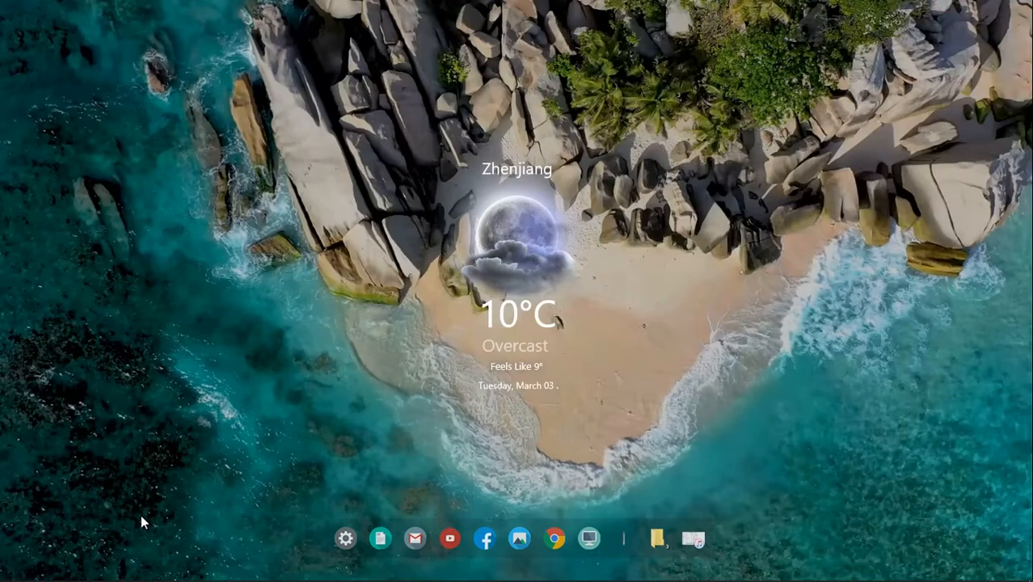
Switch to Word 2016, create a blank document and maximize its window
mouse_move(153, 572)
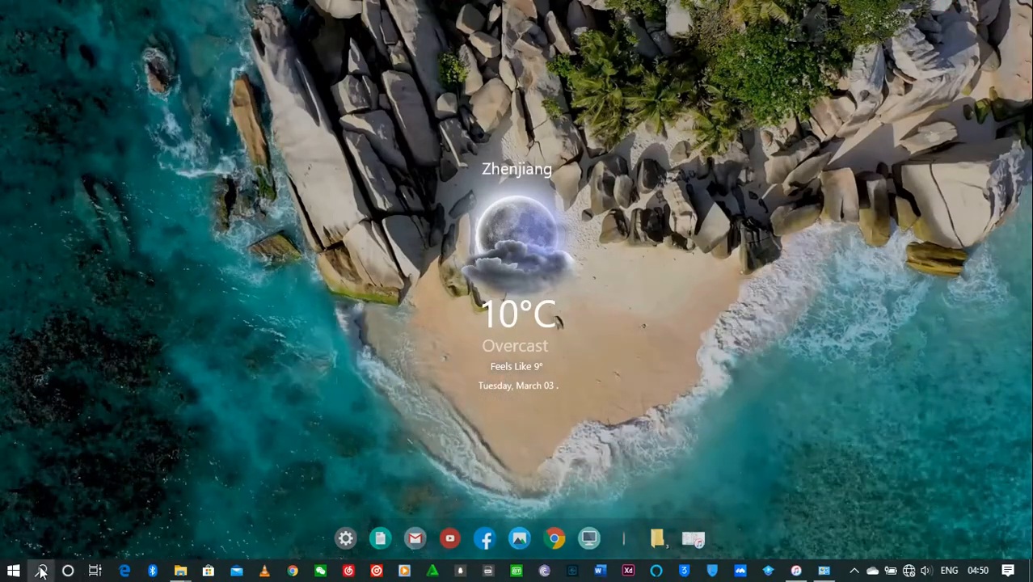
click(41, 572)
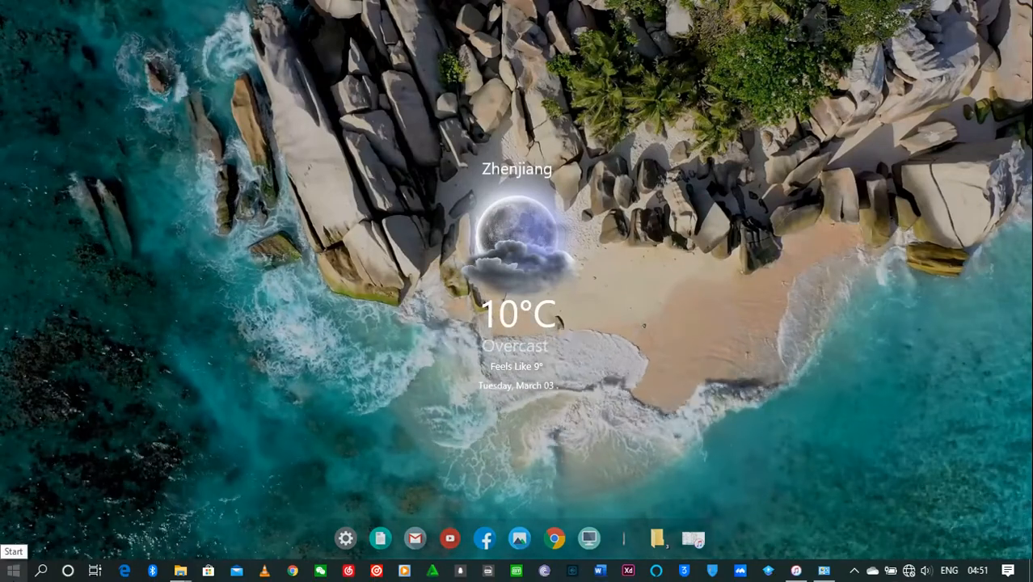
click(13, 570)
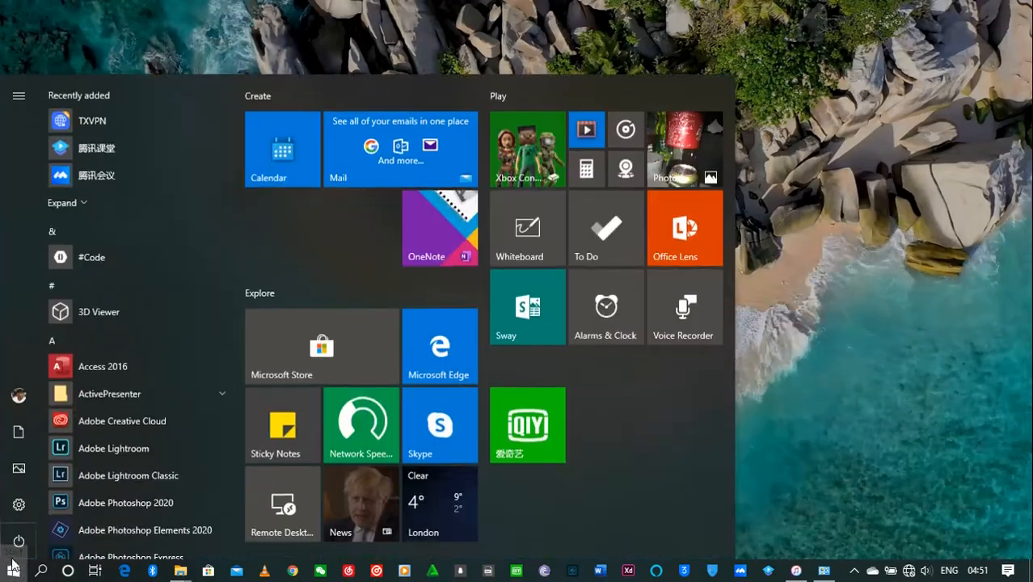
scroll(68, 521, down, 20)
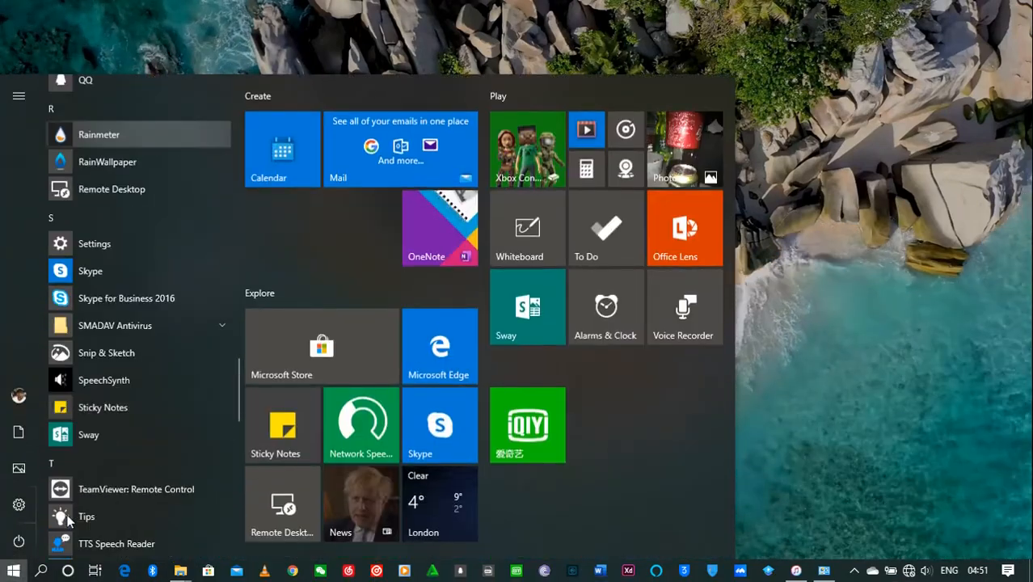
scroll(68, 517, up, 2)
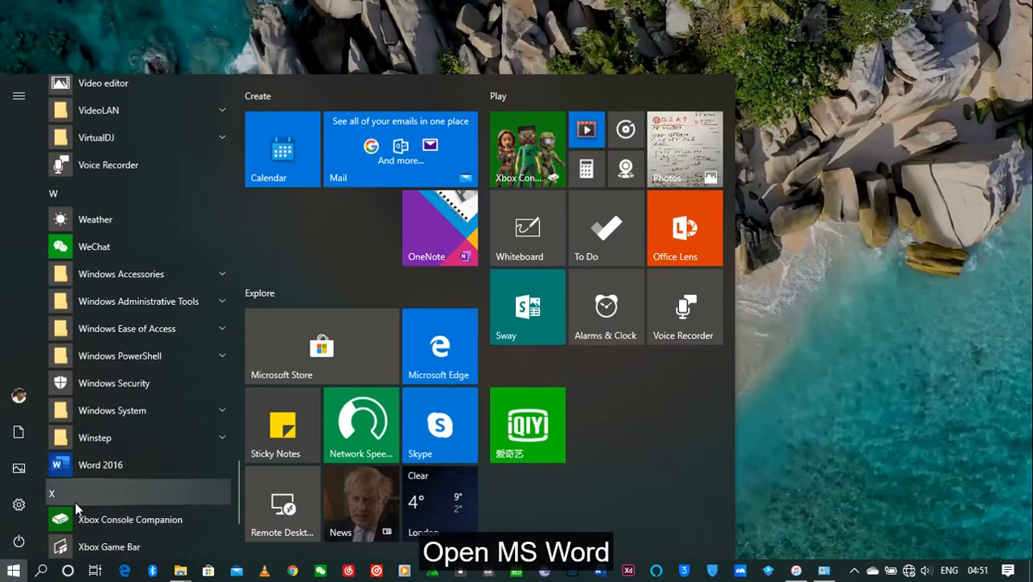
click(101, 465)
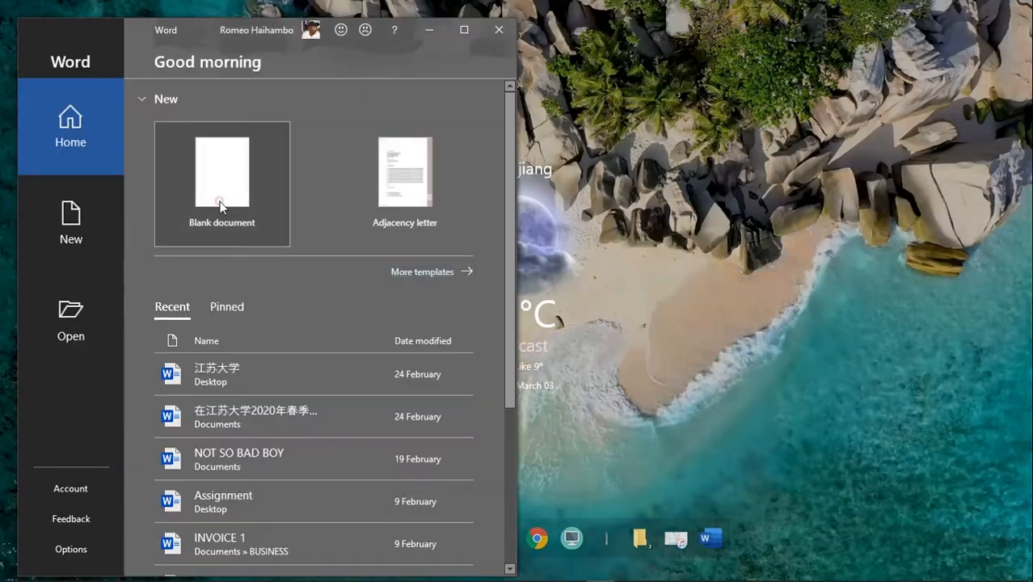
click(218, 200)
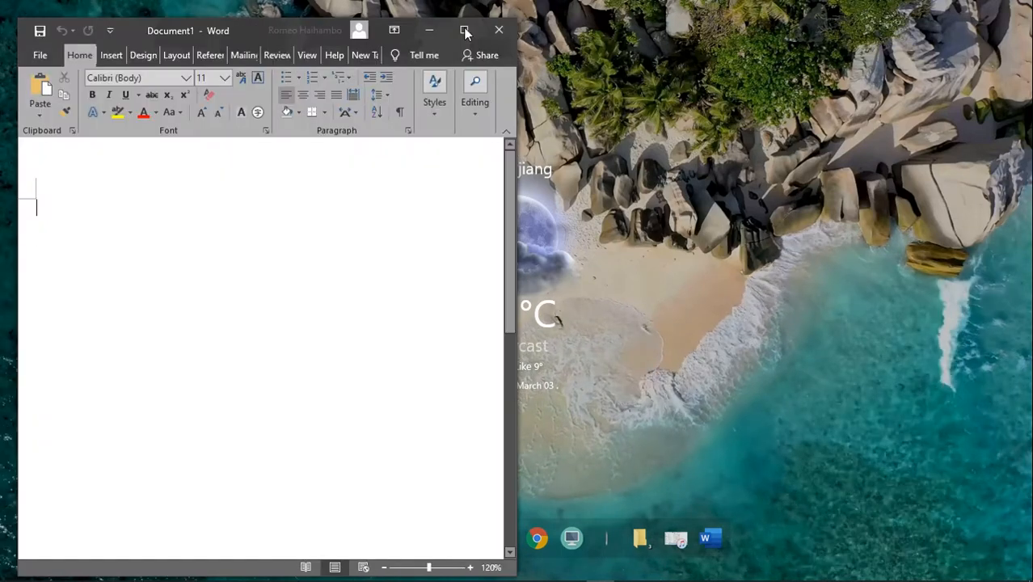
click(463, 29)
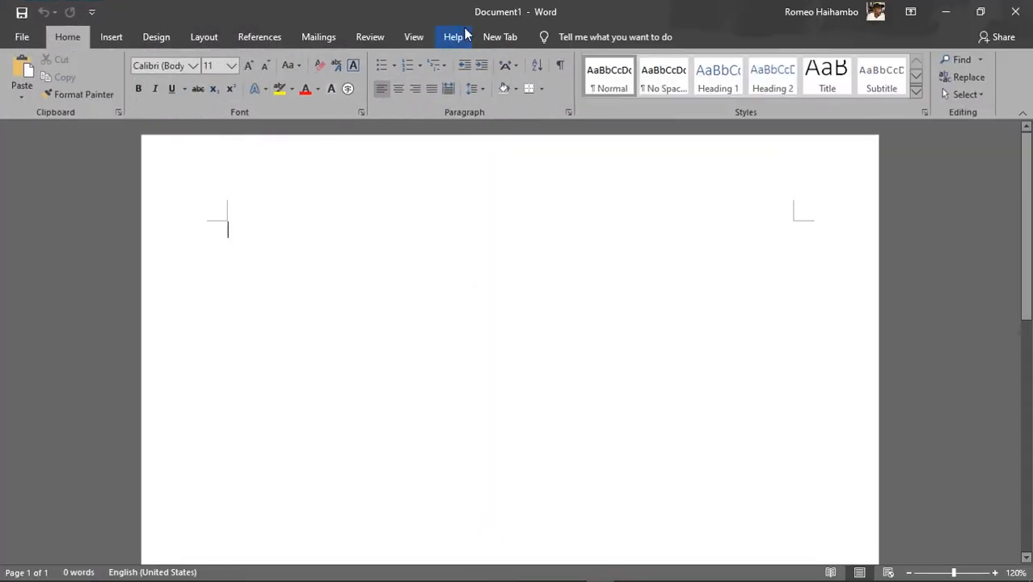
Open the ribbon customization settings in Word Options
click(18, 41)
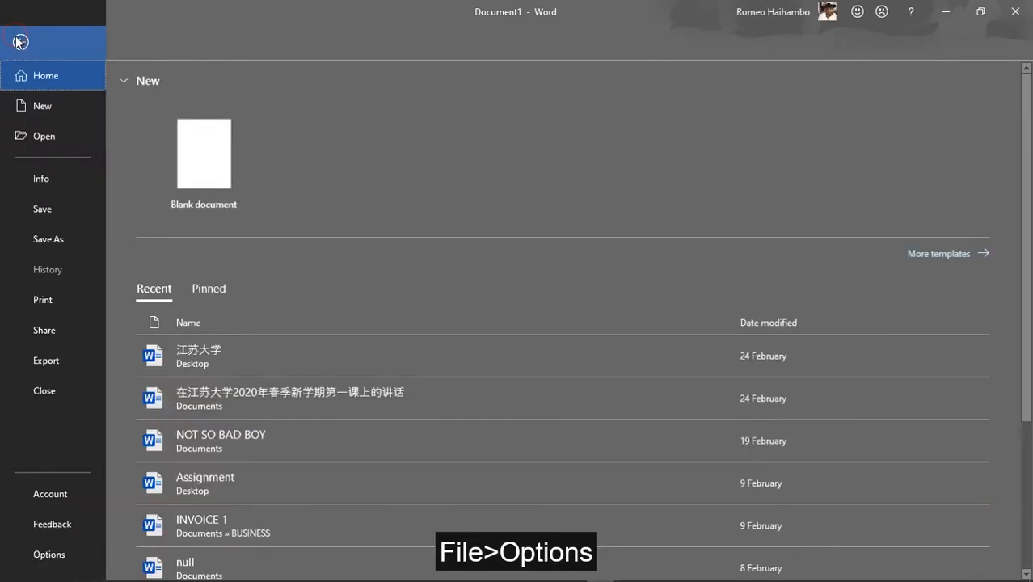
click(33, 549)
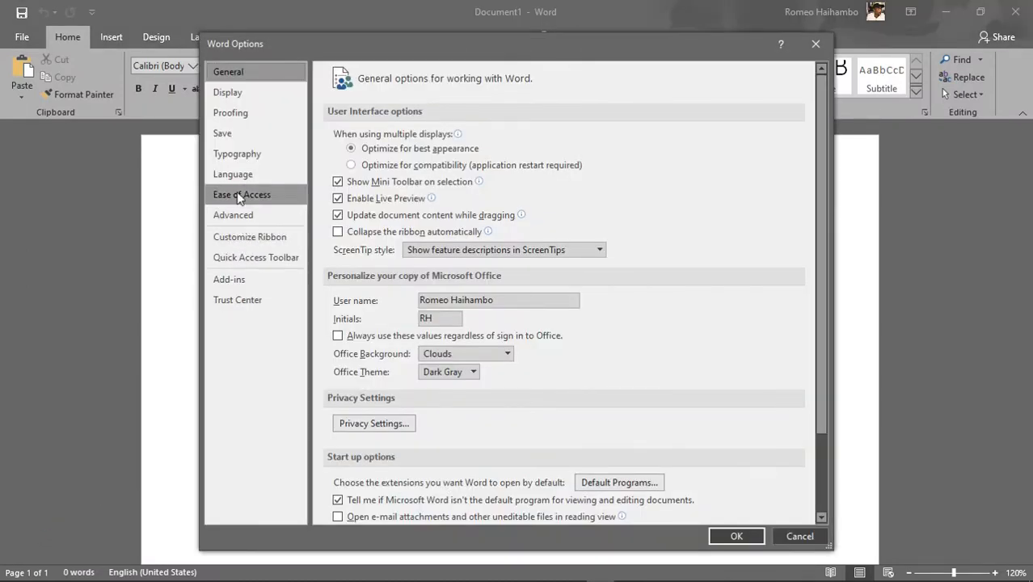
click(265, 237)
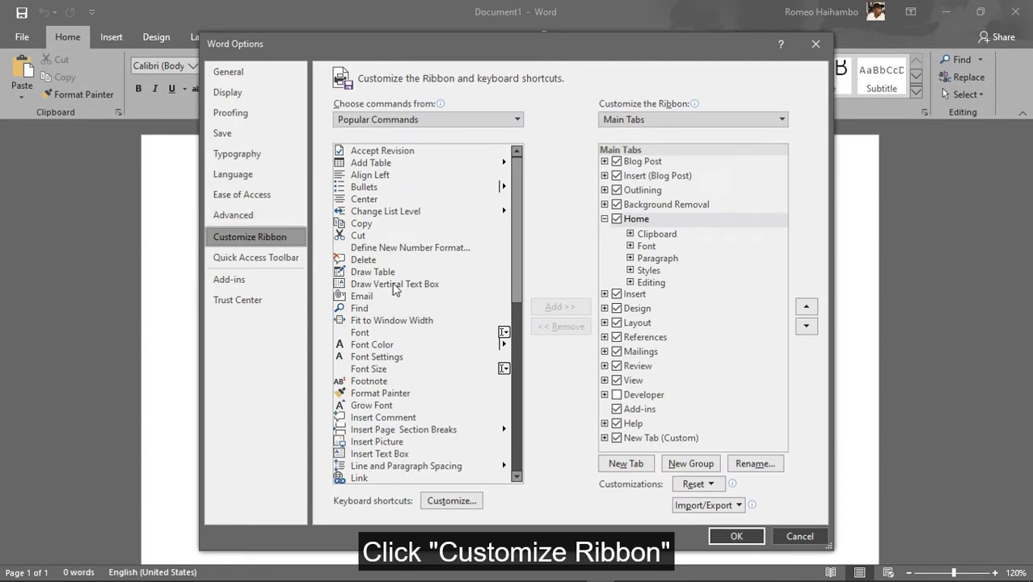
List all available commands for ribbon customization and select the Speak command
click(499, 119)
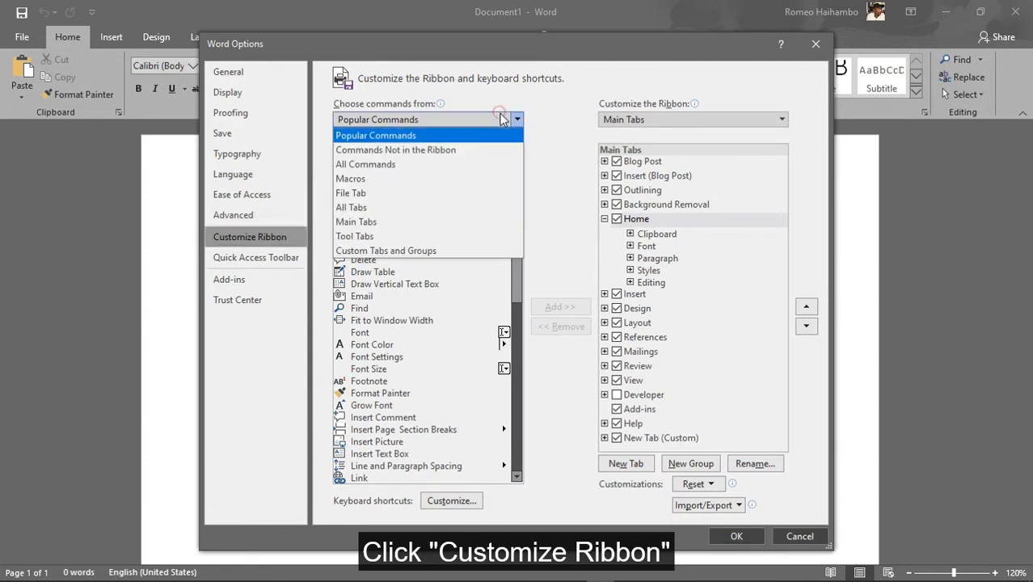
click(415, 164)
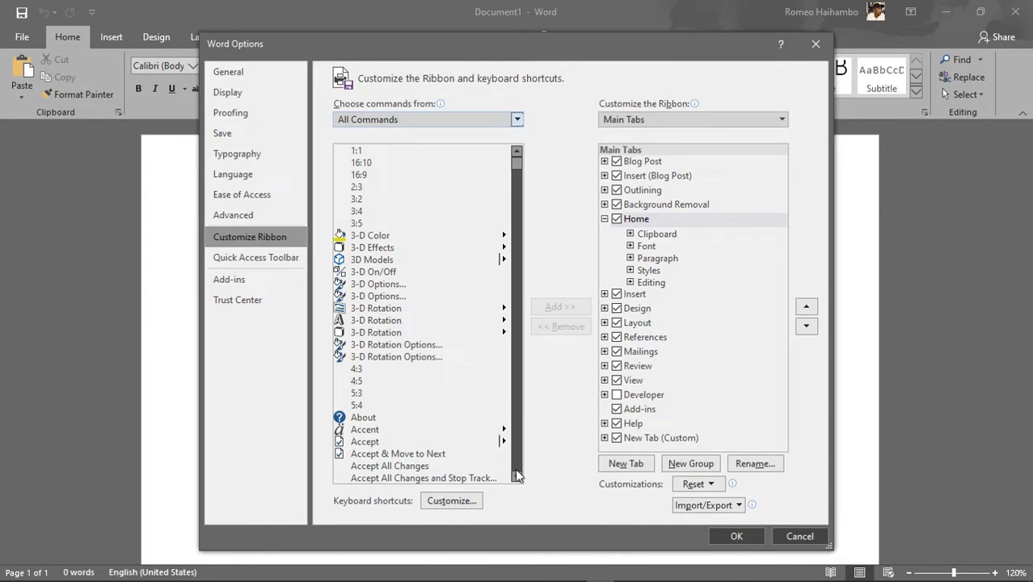
scroll(517, 476, down, 20)
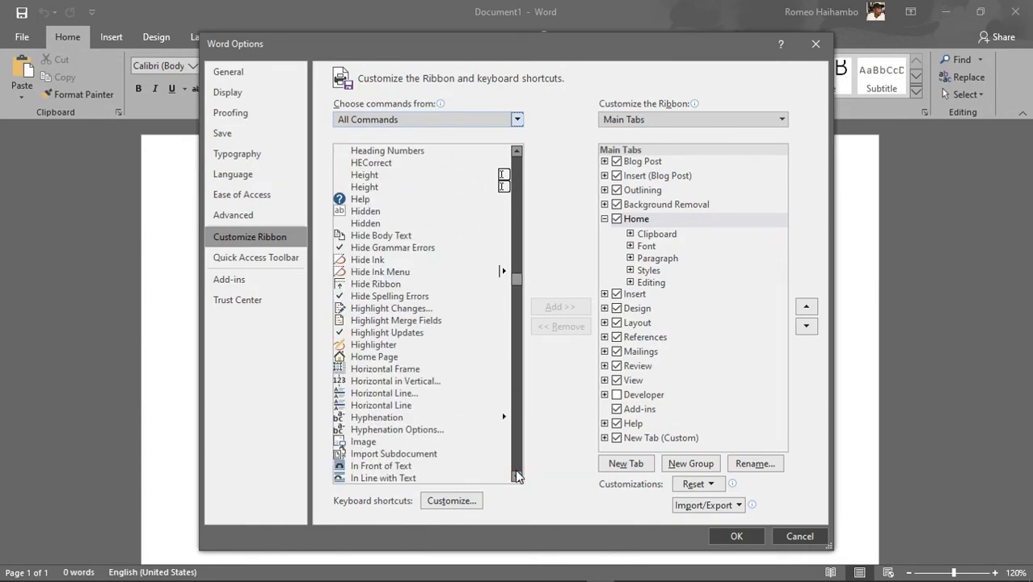
scroll(517, 476, down, 20)
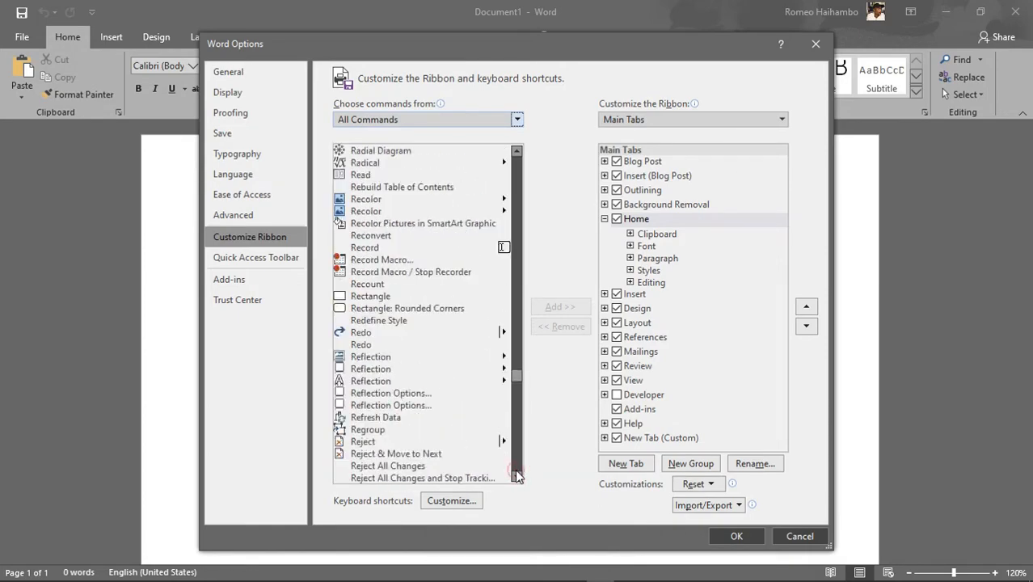
scroll(517, 476, down, 20)
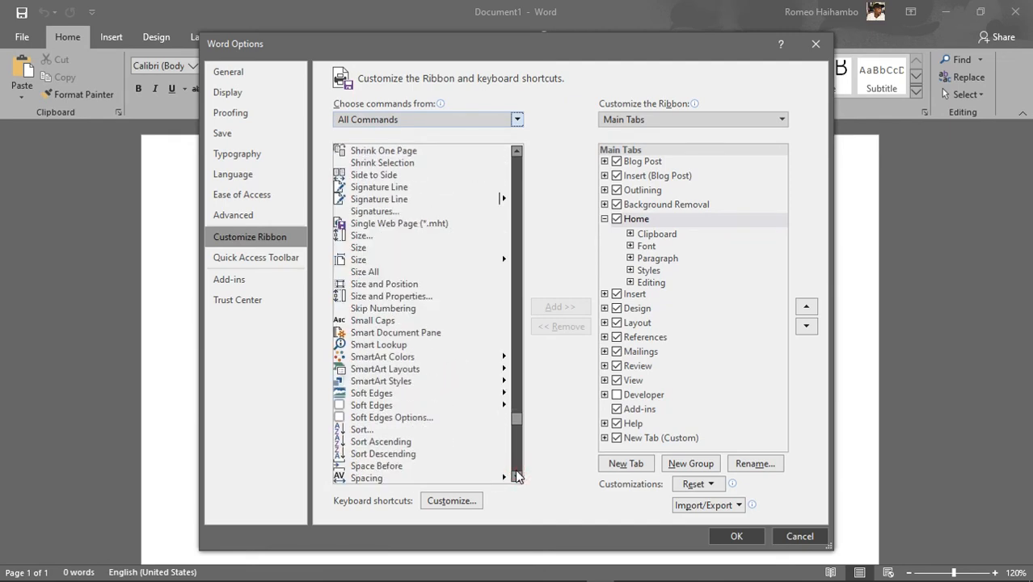
scroll(517, 475, down, 15)
scroll(517, 476, down, 20)
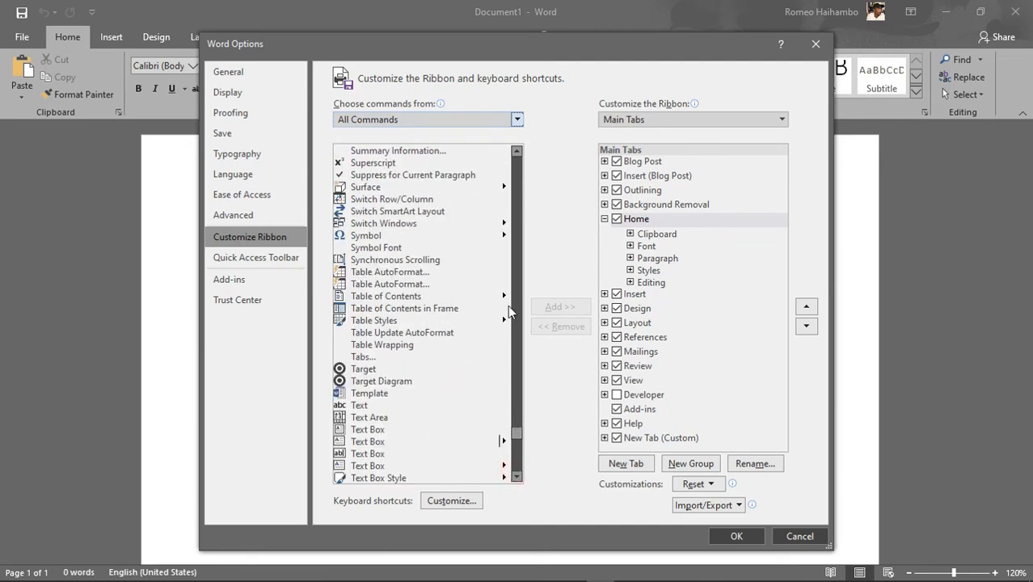
scroll(517, 153, up, 7)
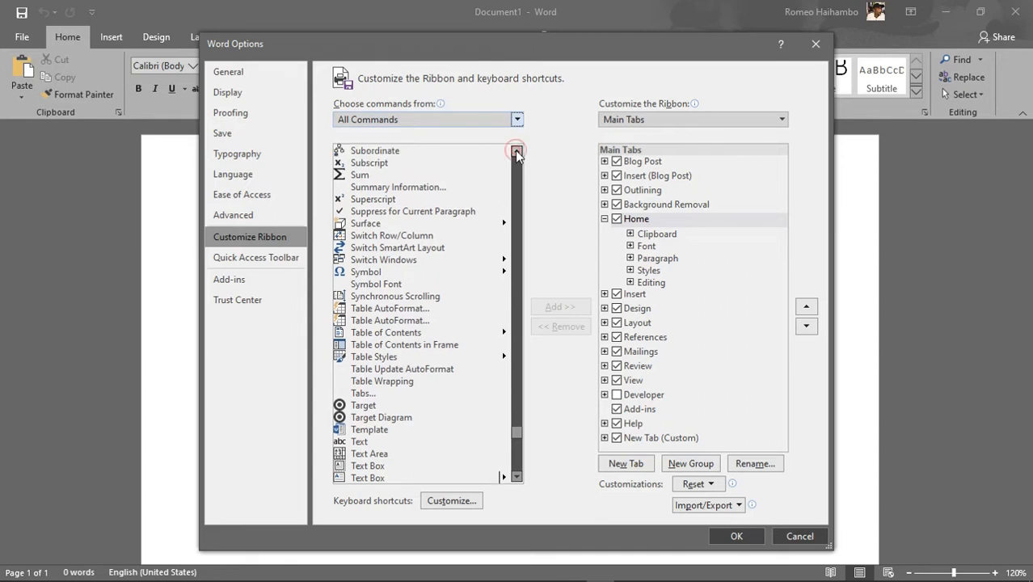
scroll(517, 153, up, 20)
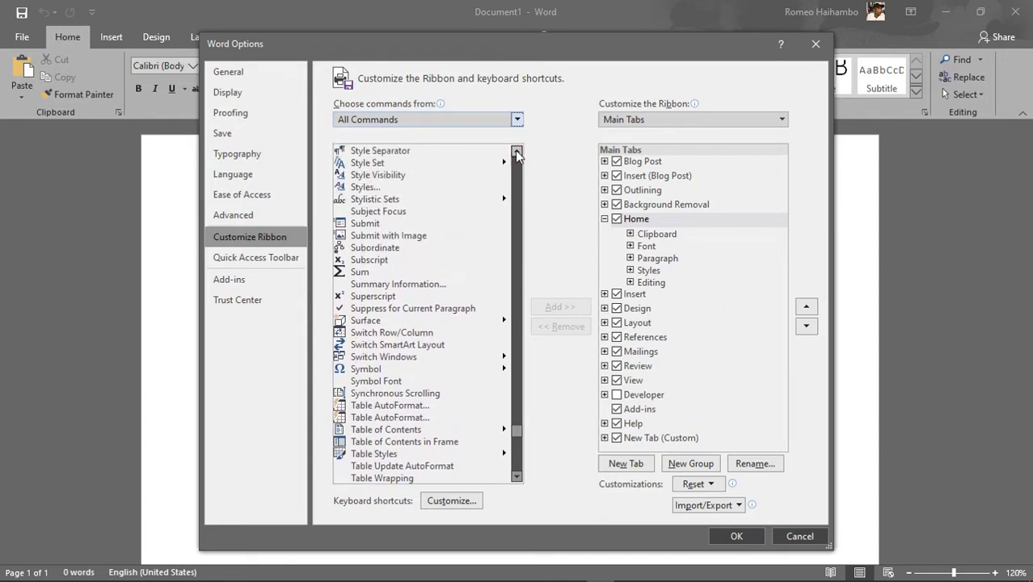
scroll(516, 153, up, 20)
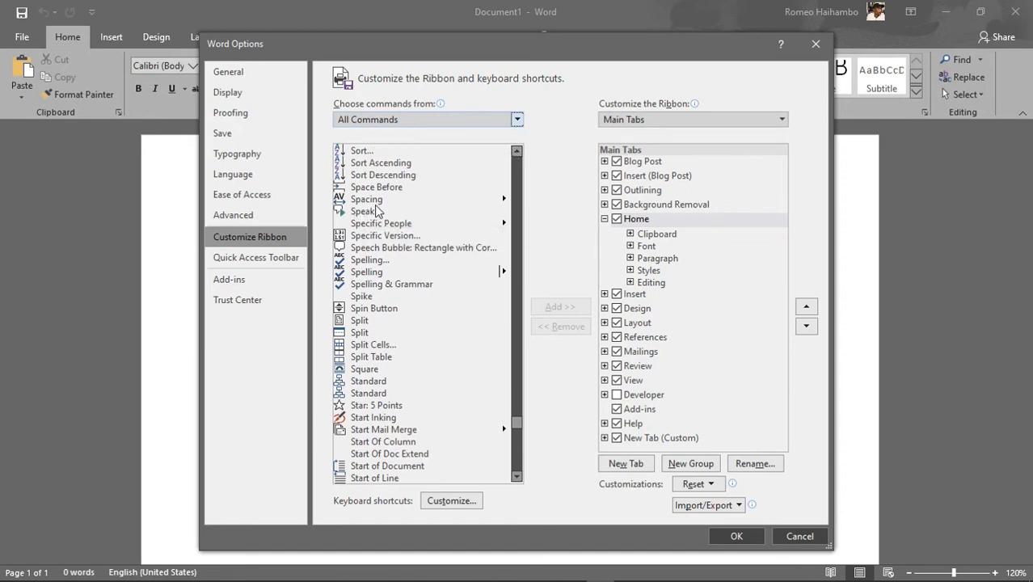
click(360, 213)
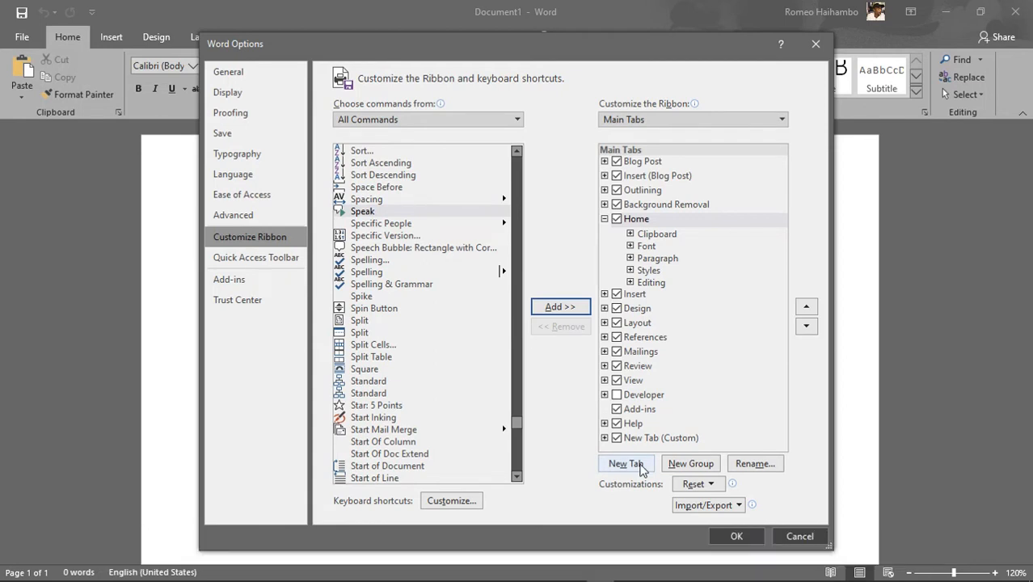
Create a custom ribbon tab after Home, add the Speak command to its new group, and save the ribbon changes
click(626, 464)
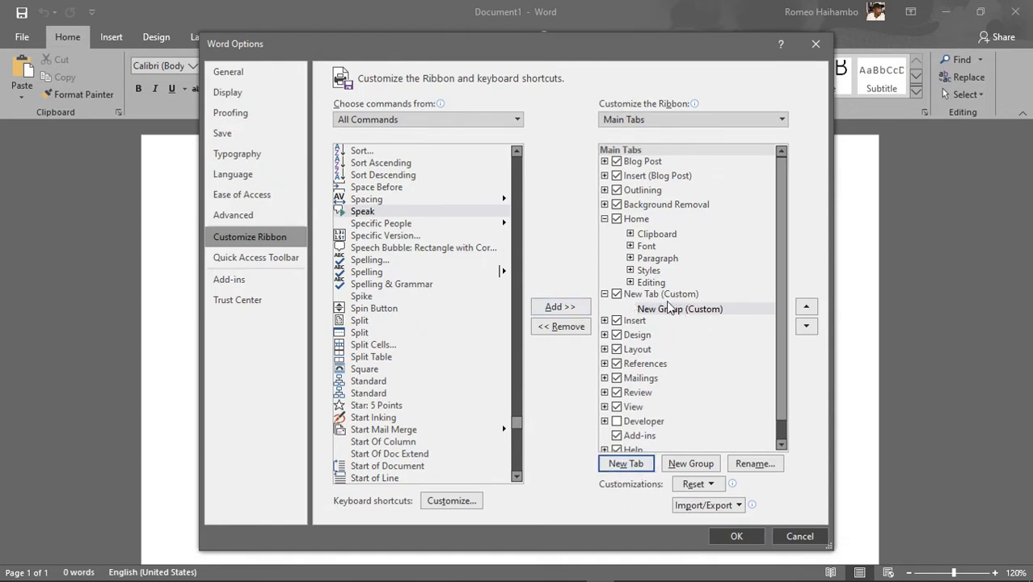
click(571, 308)
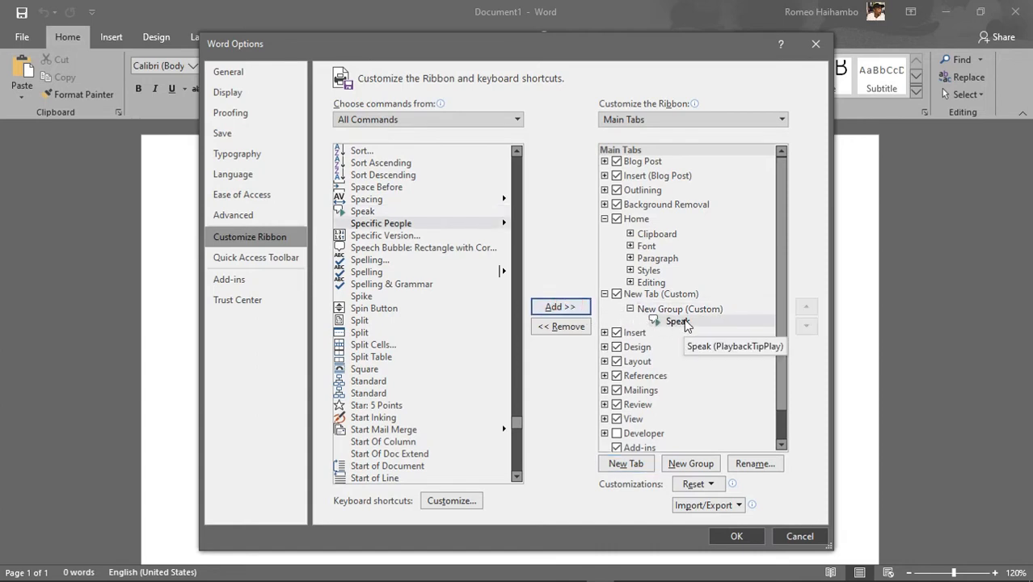
click(733, 537)
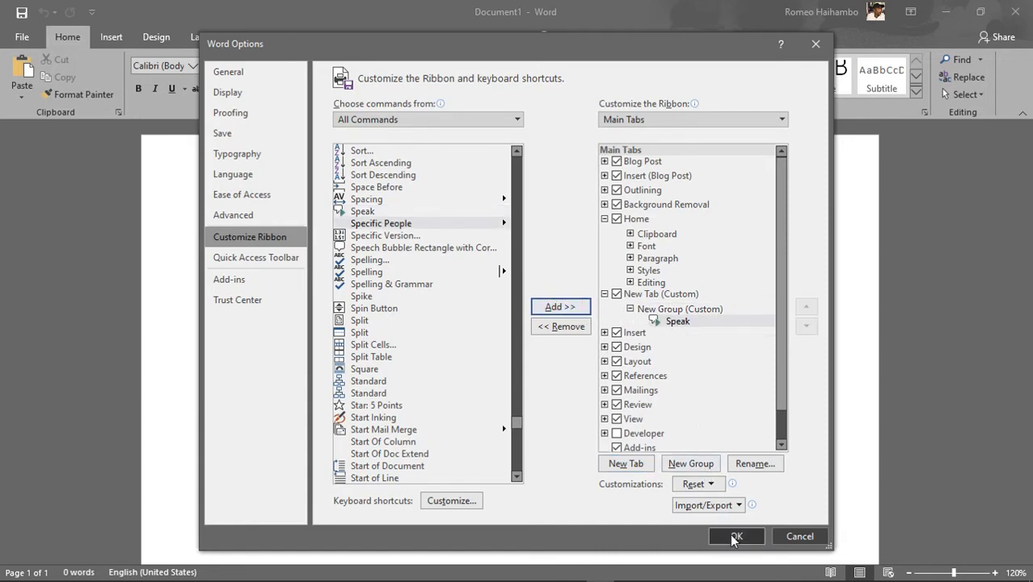
click(736, 538)
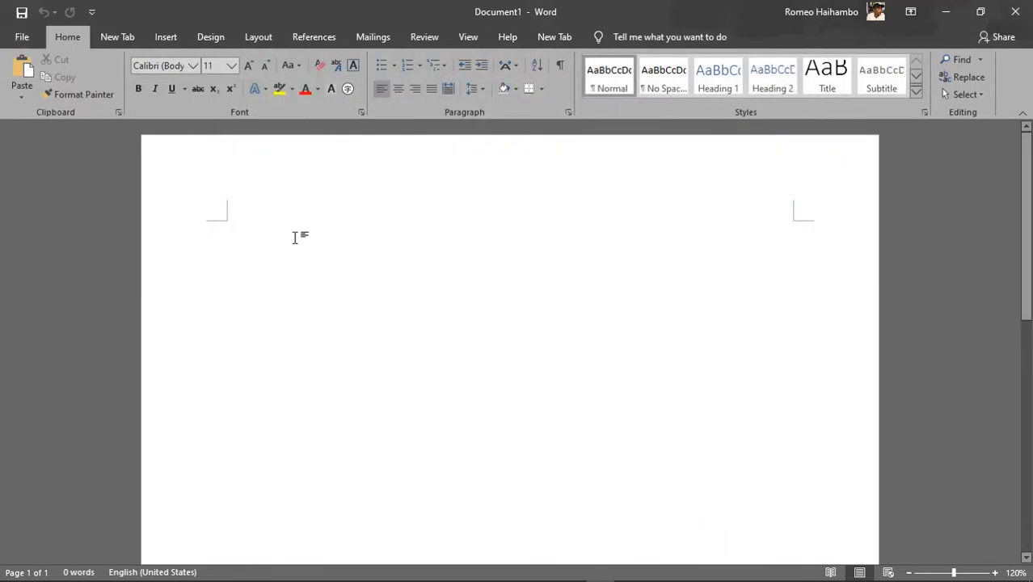
Show the custom tab containing Speak and write "This is how you change the narrator voice!" in the blank document
click(554, 38)
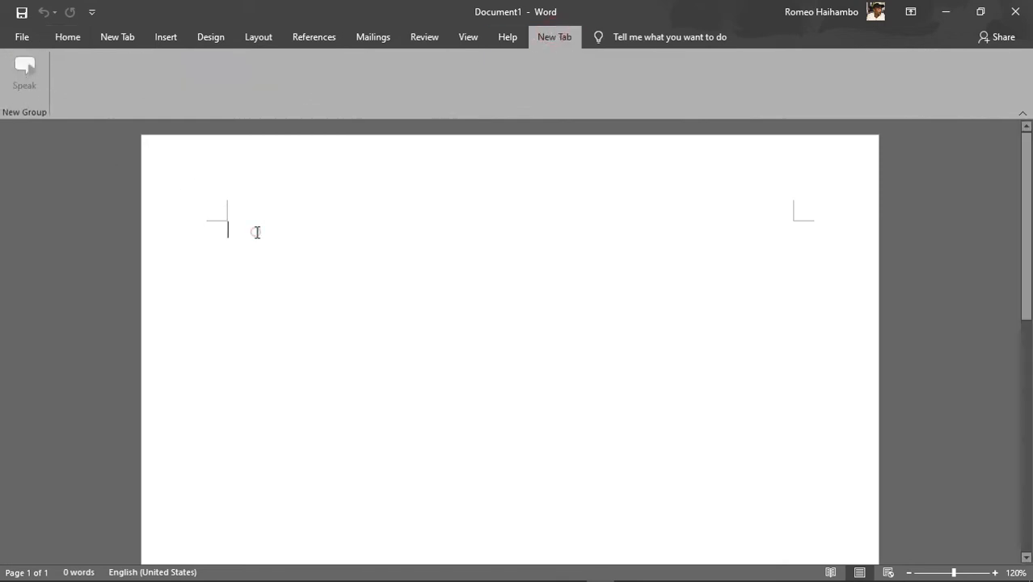
text(Th)
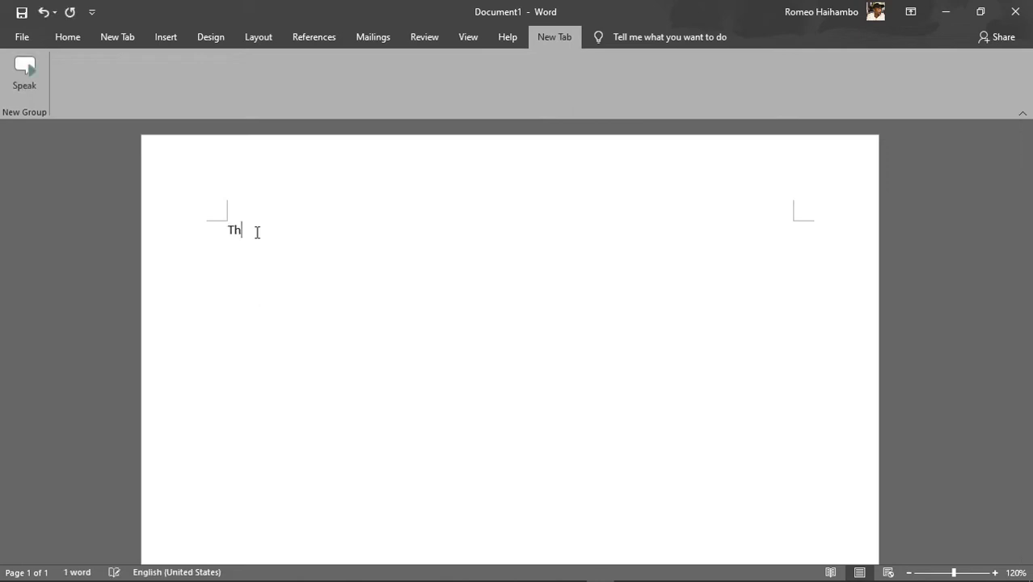
text(ow yo)
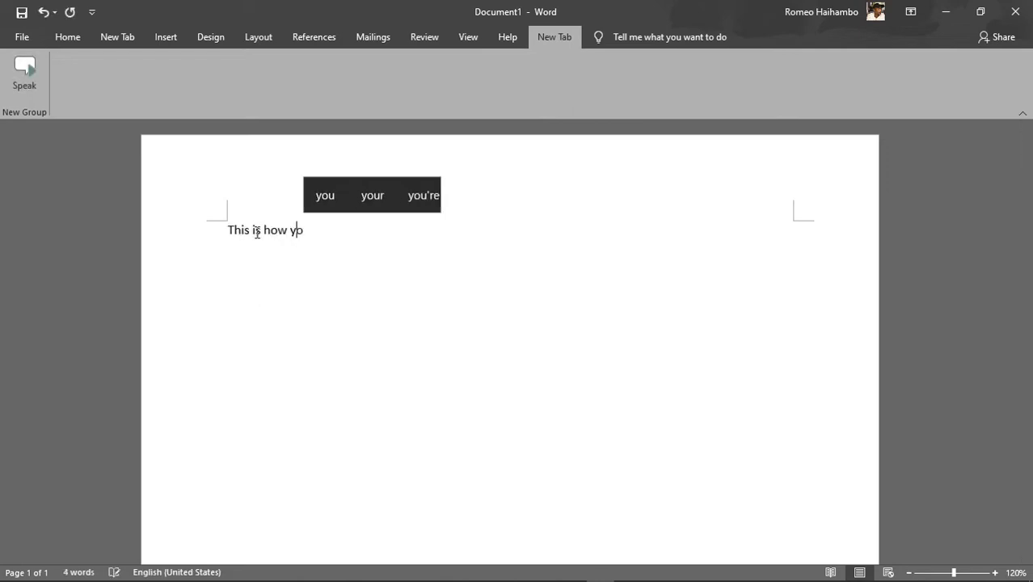
text(u chang)
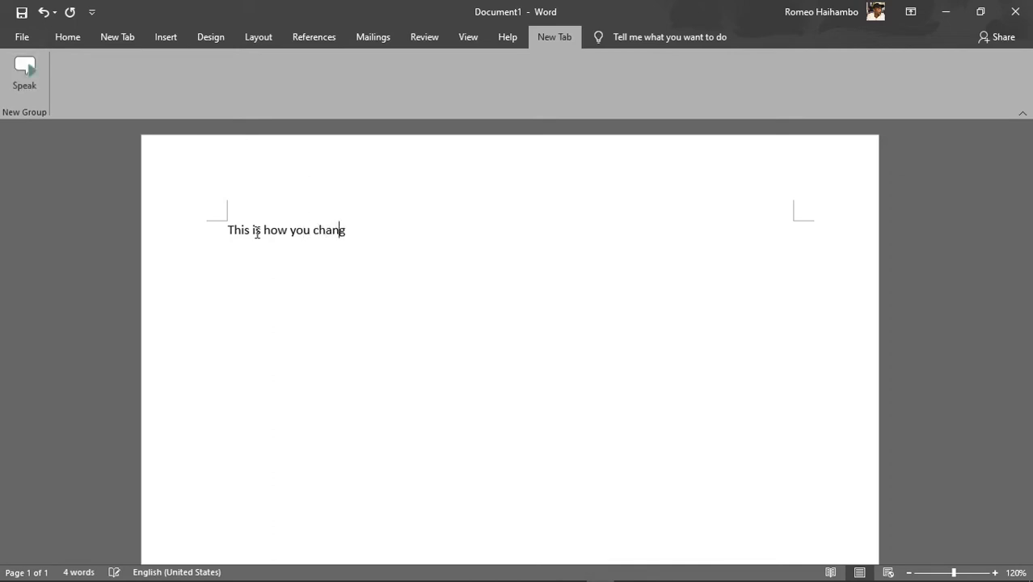
text(e th)
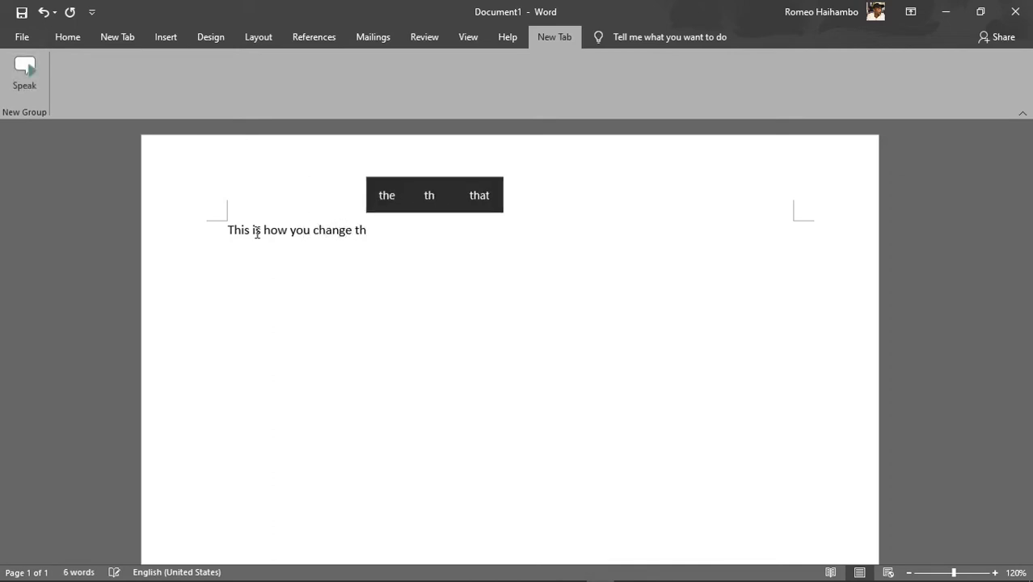
text(e )
text(na)
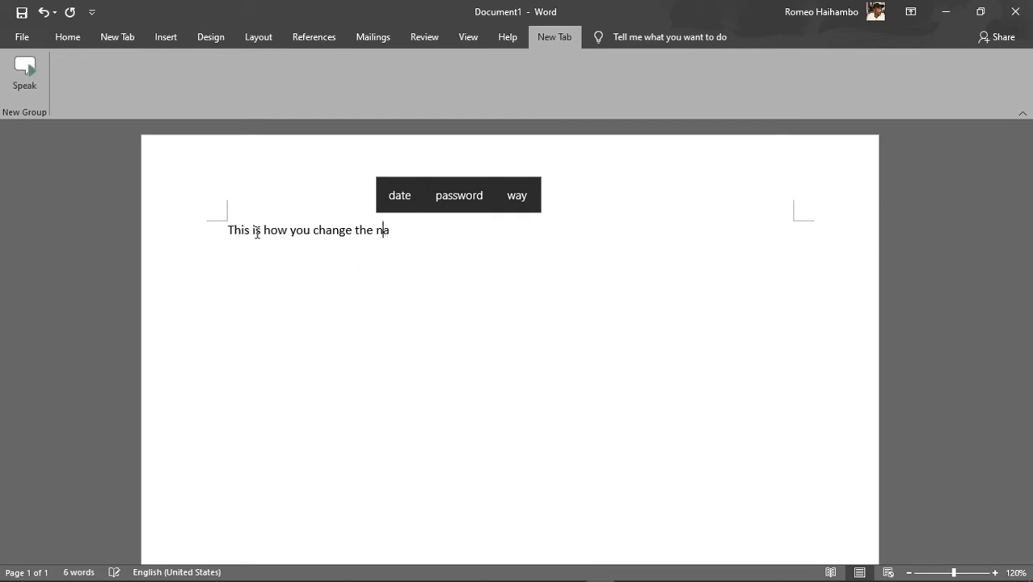
text(rrator)
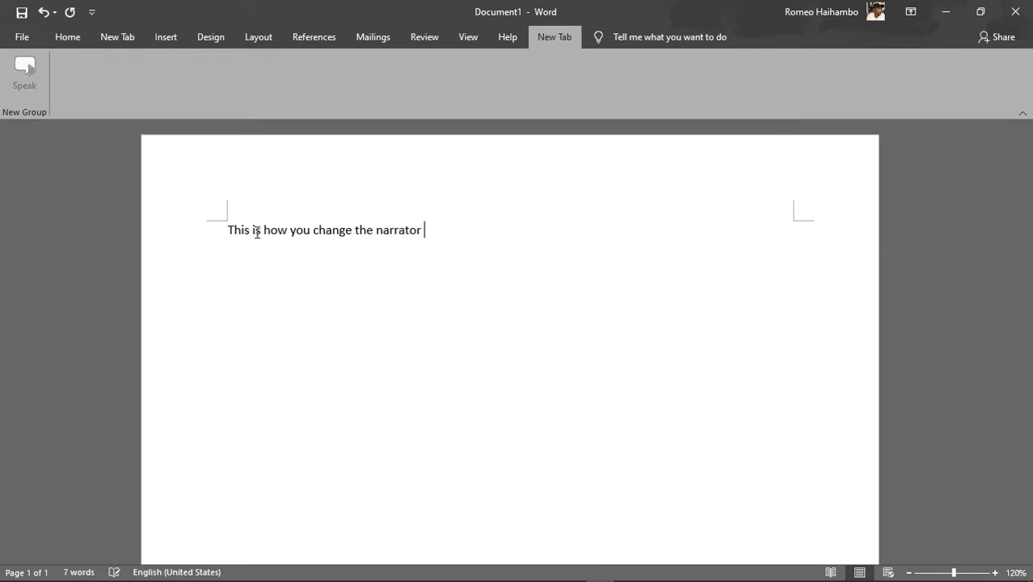
text( voice)
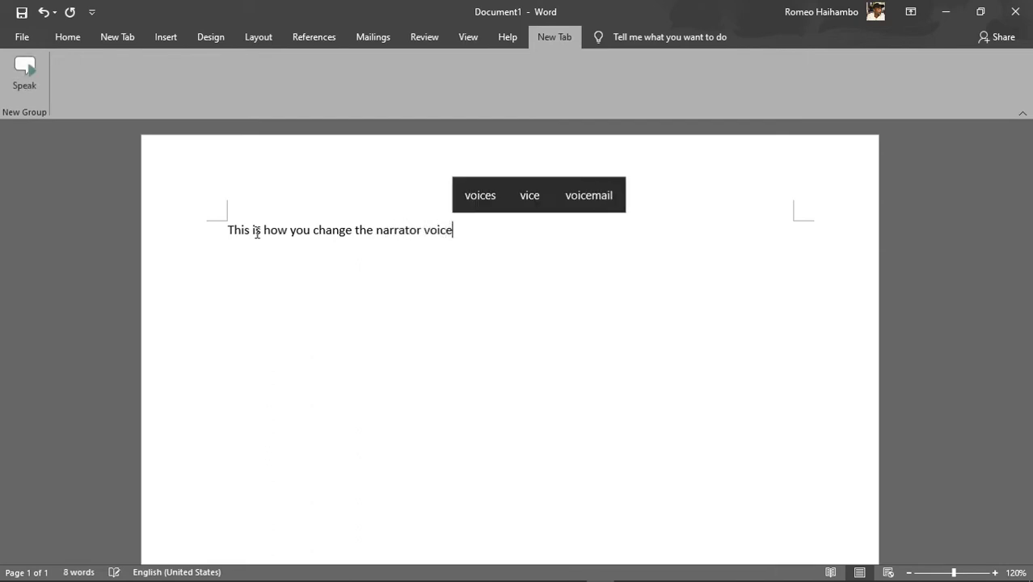
text(!)
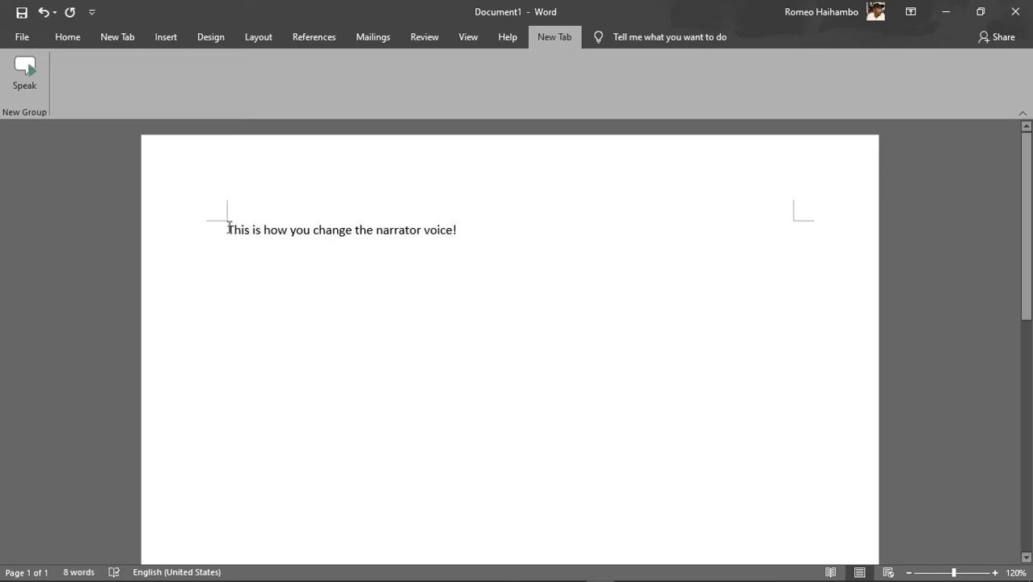
Select the whole sentence in the document and have it read aloud with the Speak command
drag(229, 229, 465, 235)
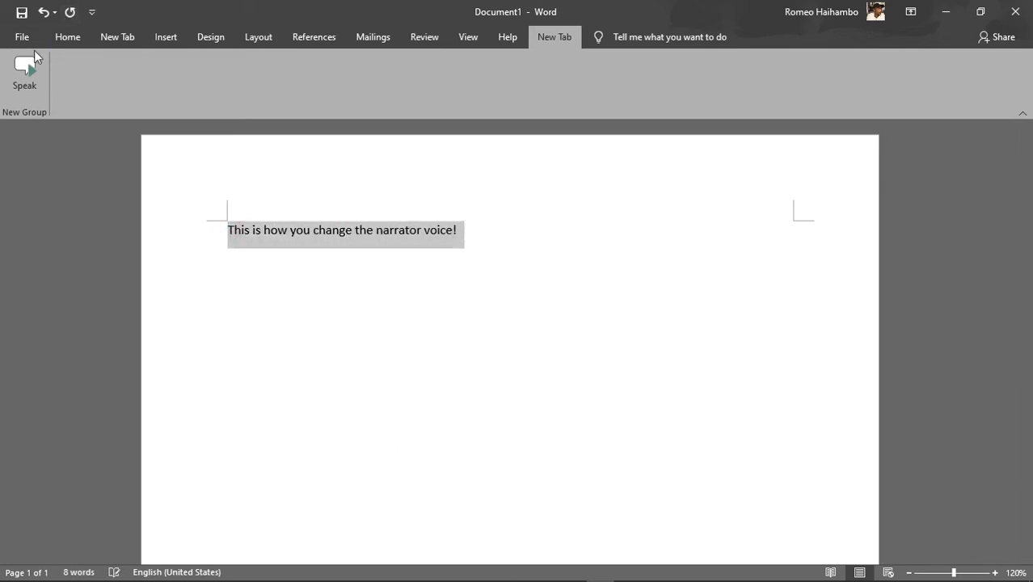
click(29, 82)
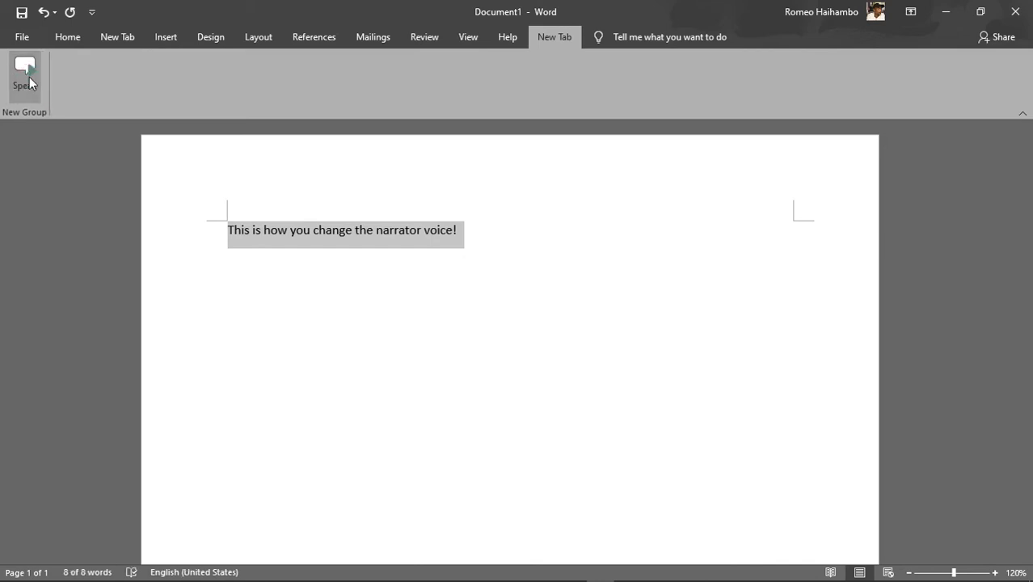
click(29, 82)
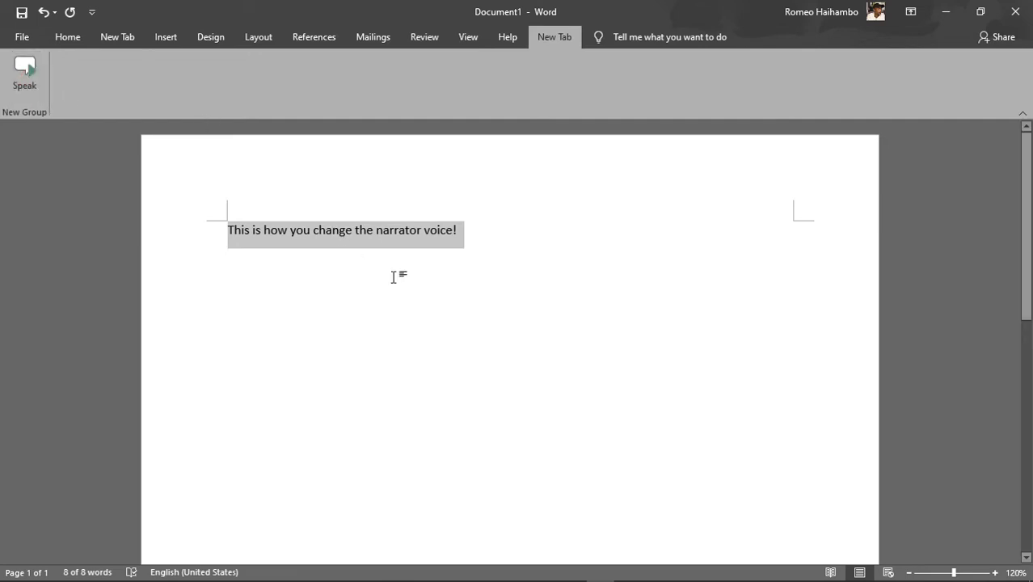
Minimize Word, switch to Control Panel, and open the Text to Speech settings under Ease of Access, Speech Recognition
click(945, 11)
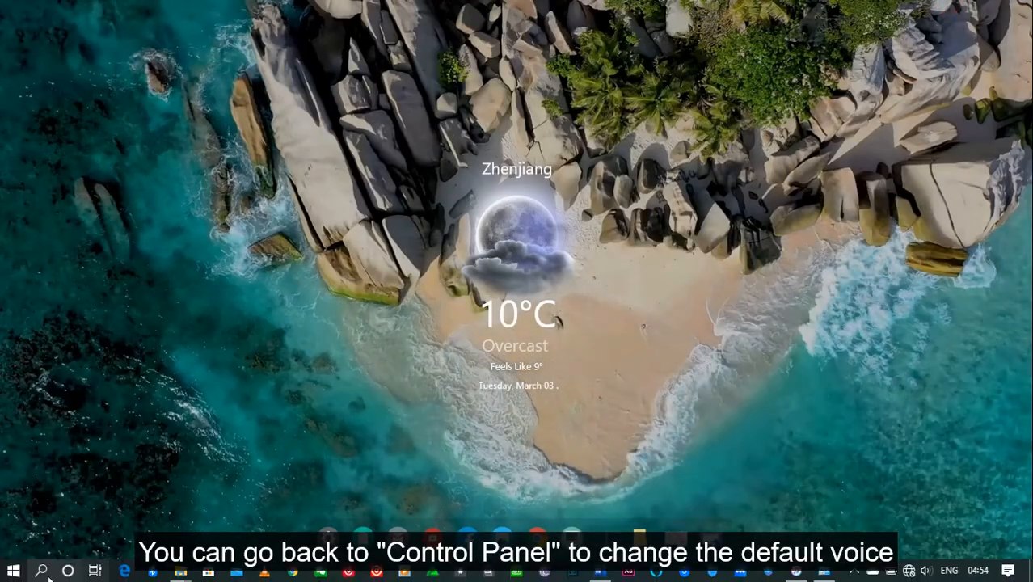
click(42, 570)
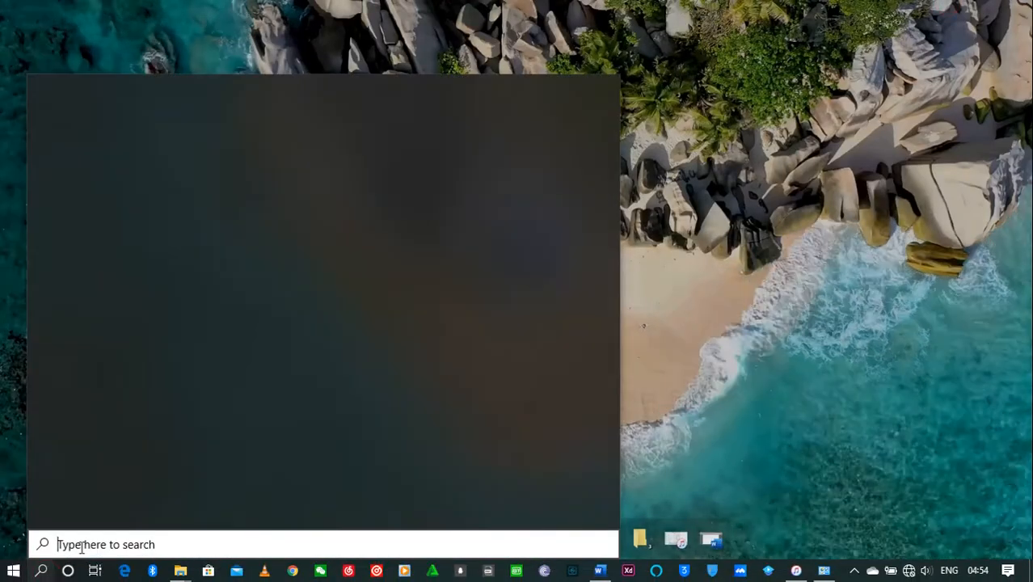
text(cont)
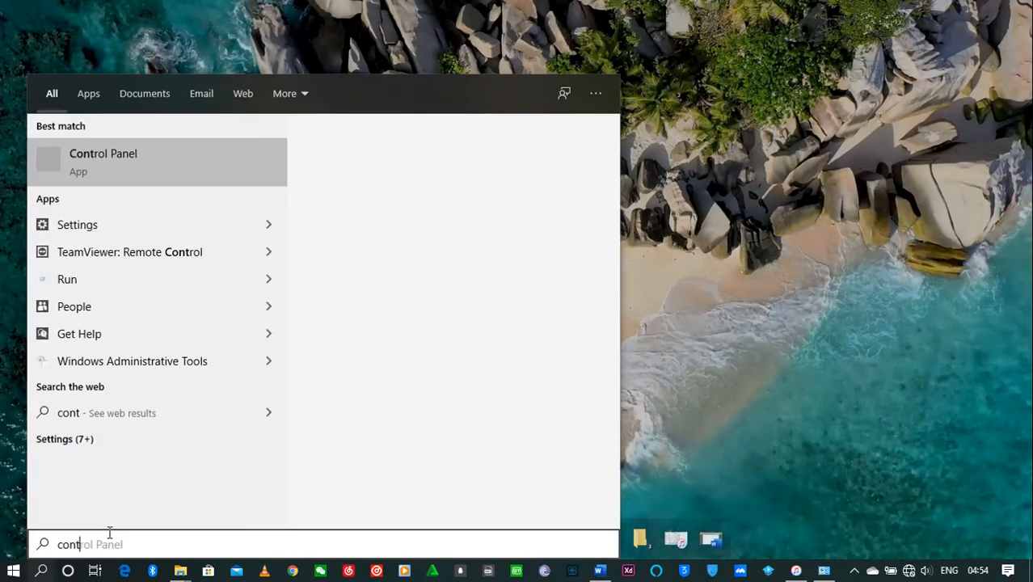
click(168, 161)
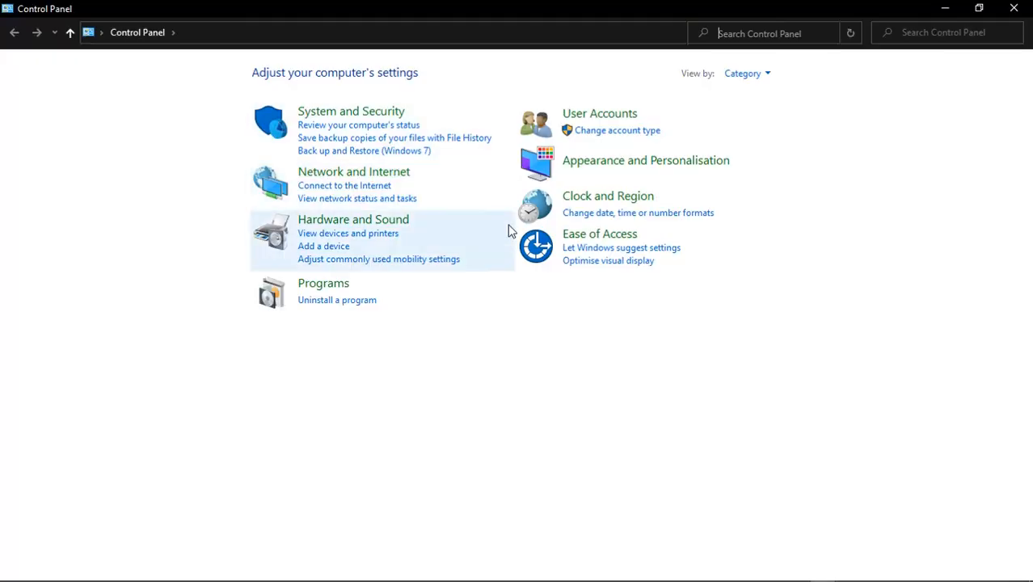
click(577, 235)
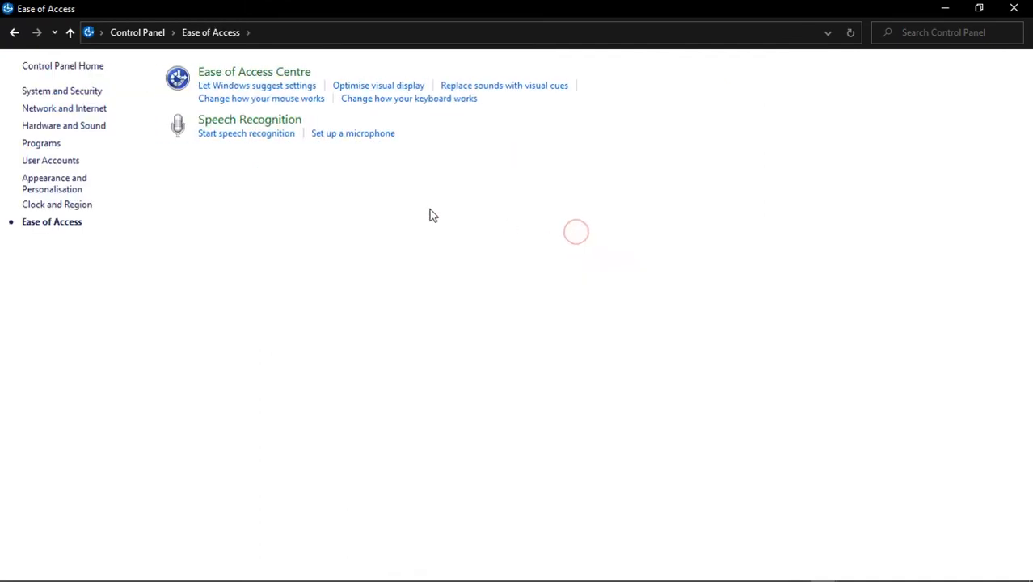
click(241, 121)
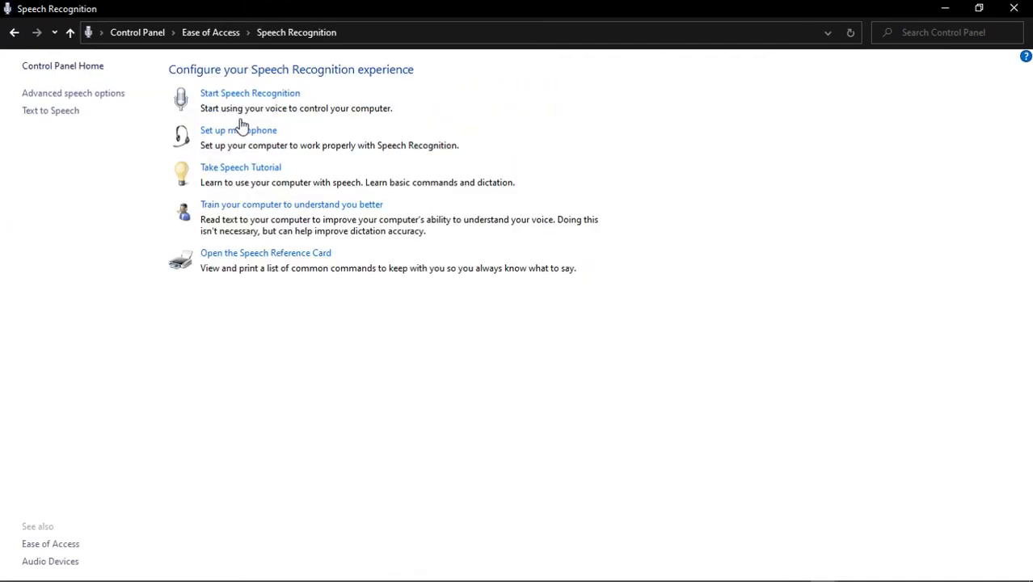
click(56, 113)
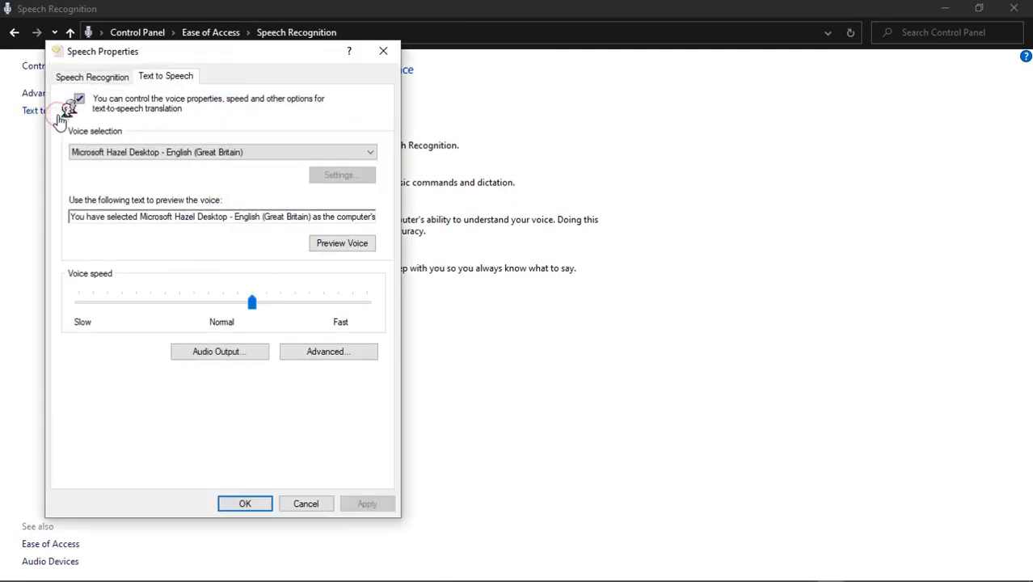
Set the text-to-speech voice to Microsoft Zira Desktop - English (United States) and its speed two notches faster than Normal
click(232, 151)
click(162, 195)
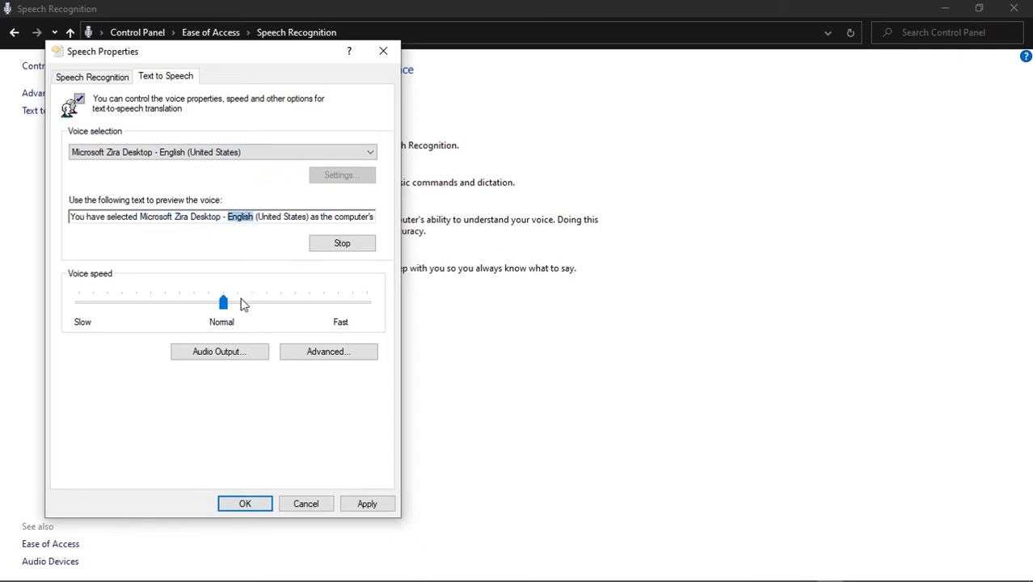
drag(223, 302, 246, 305)
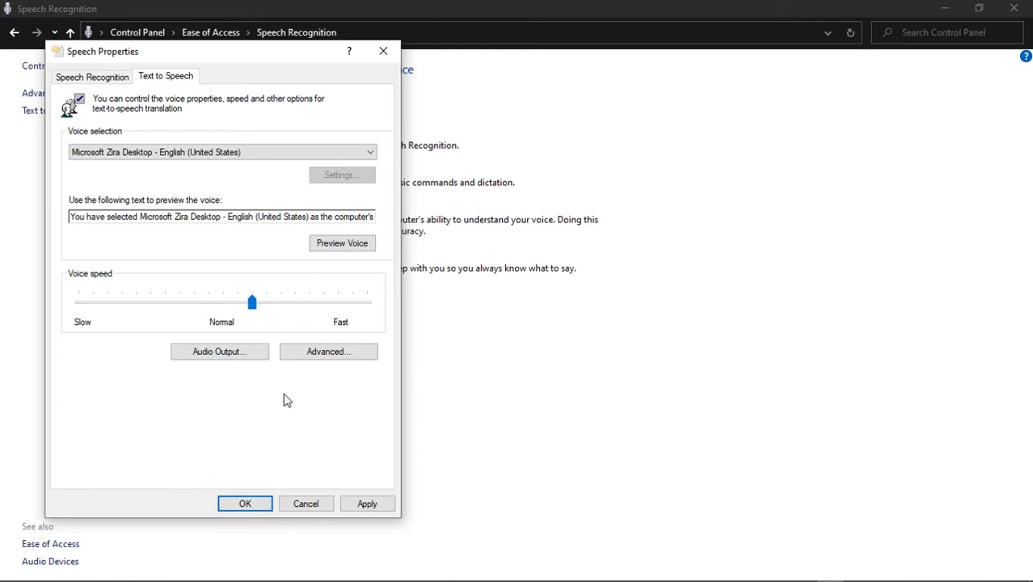
Apply the text-to-speech settings, accept the Speech Properties dialog and minimize the Control Panel window
click(363, 500)
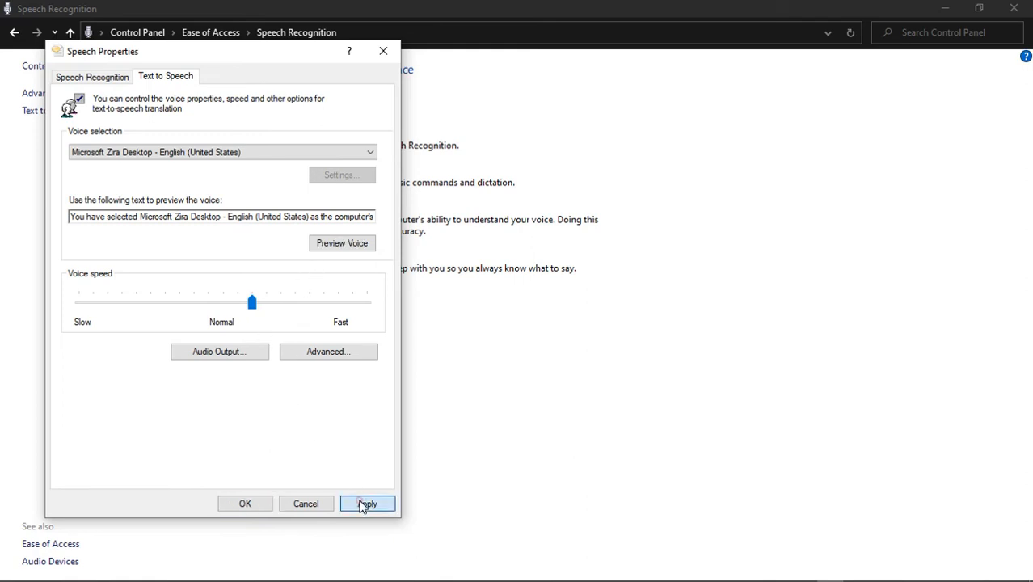
click(245, 503)
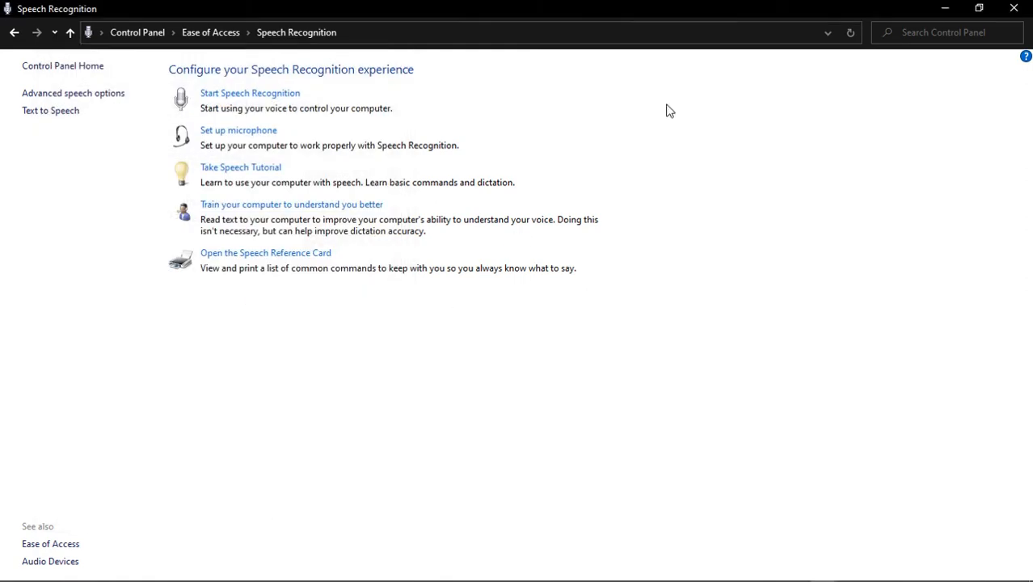
click(945, 8)
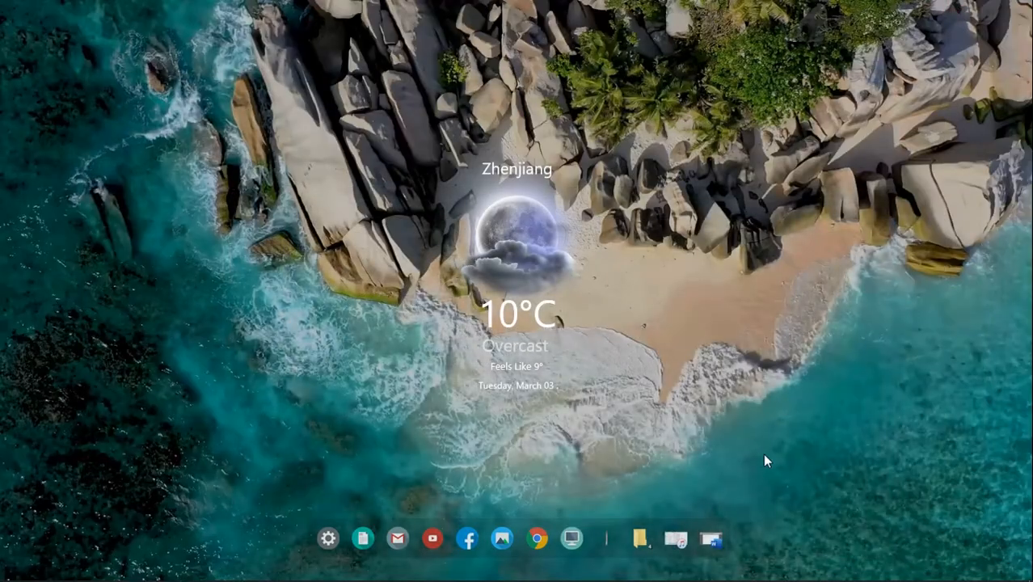
Switch to Word, reselect the whole sentence and have it read aloud with the Speak command, finishing by minimizing Word
click(710, 538)
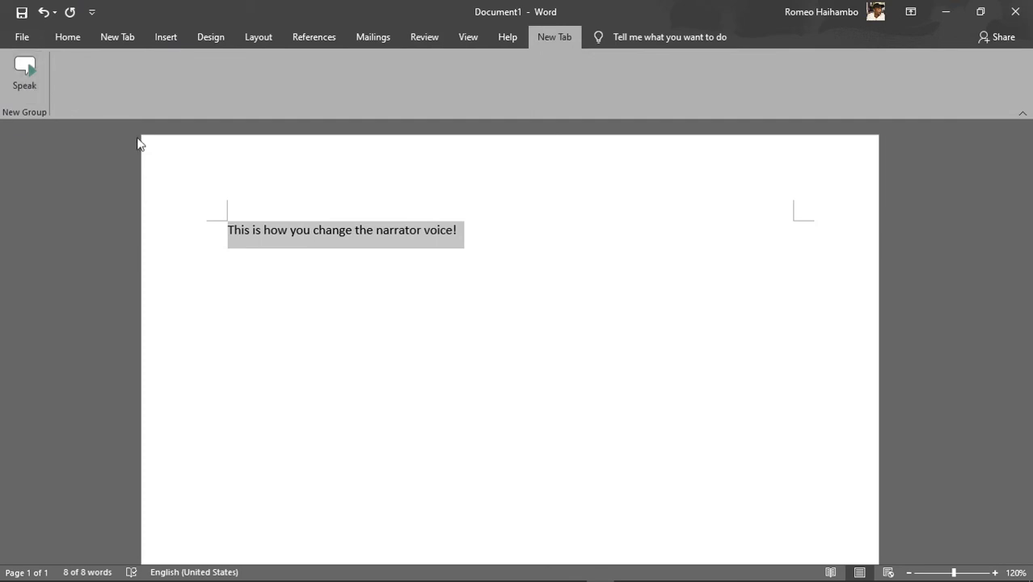
click(189, 204)
drag(228, 230, 500, 251)
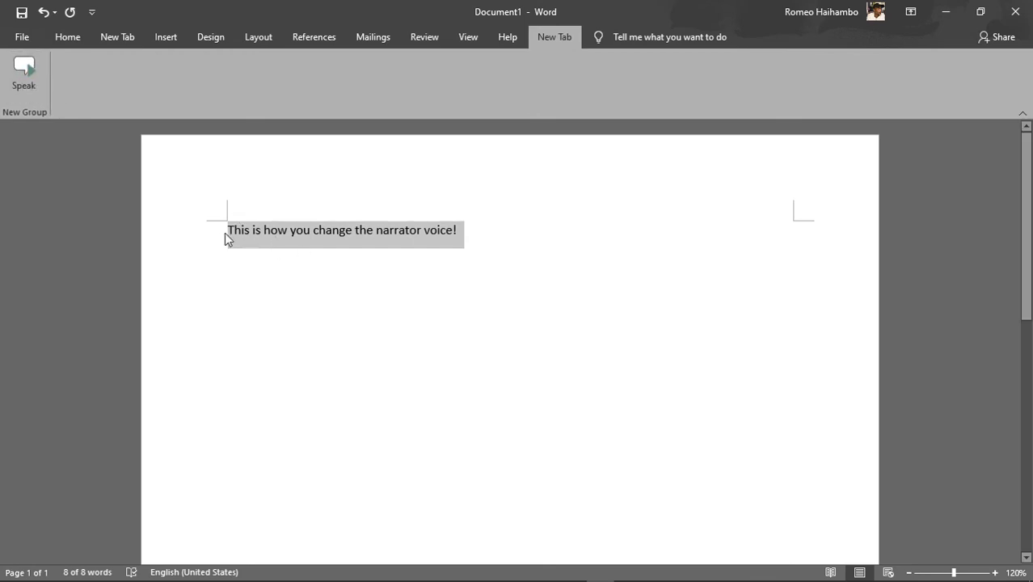
click(25, 72)
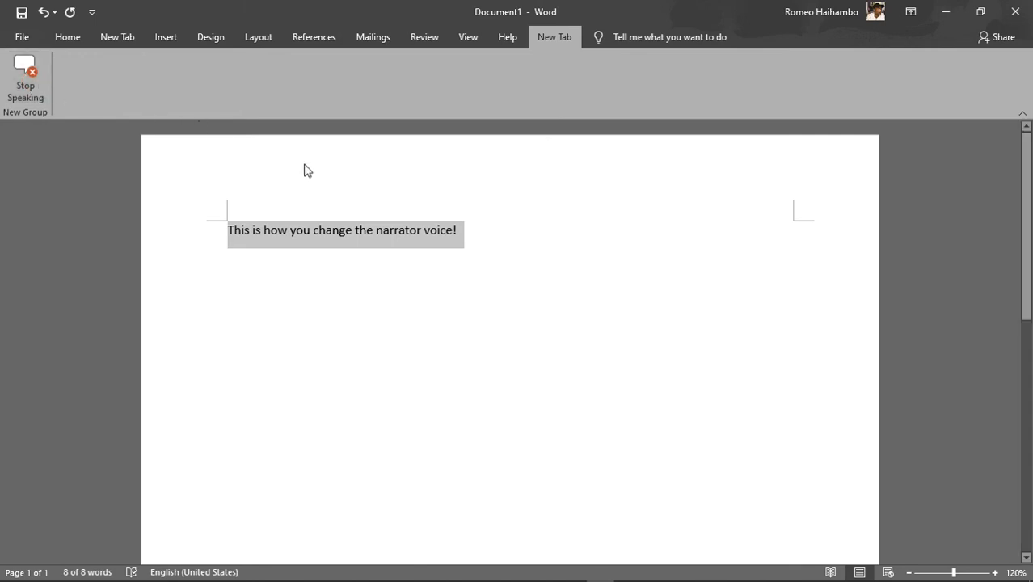
click(946, 12)
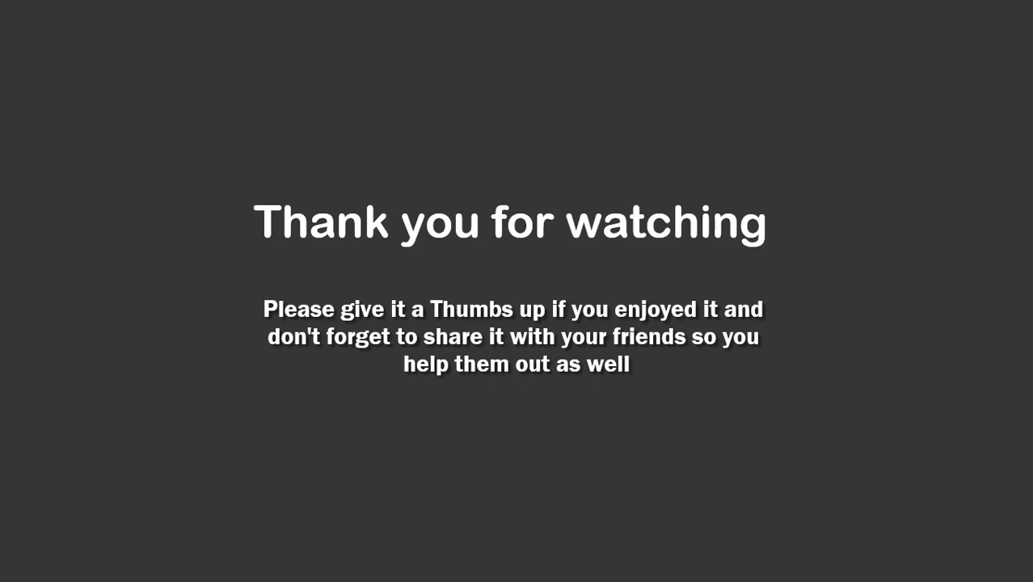